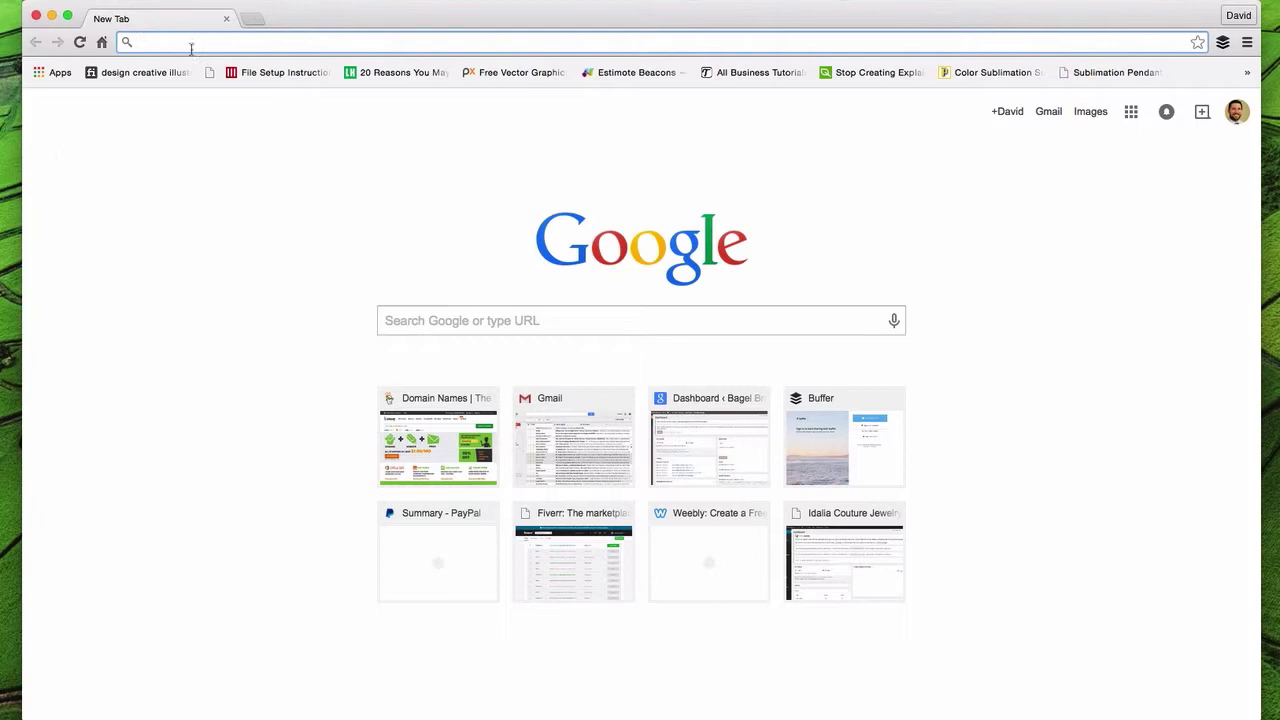
- Load getresponse.com, sign in, and open Create campaign from the campaign dropdown
text(getres)
key(Return)
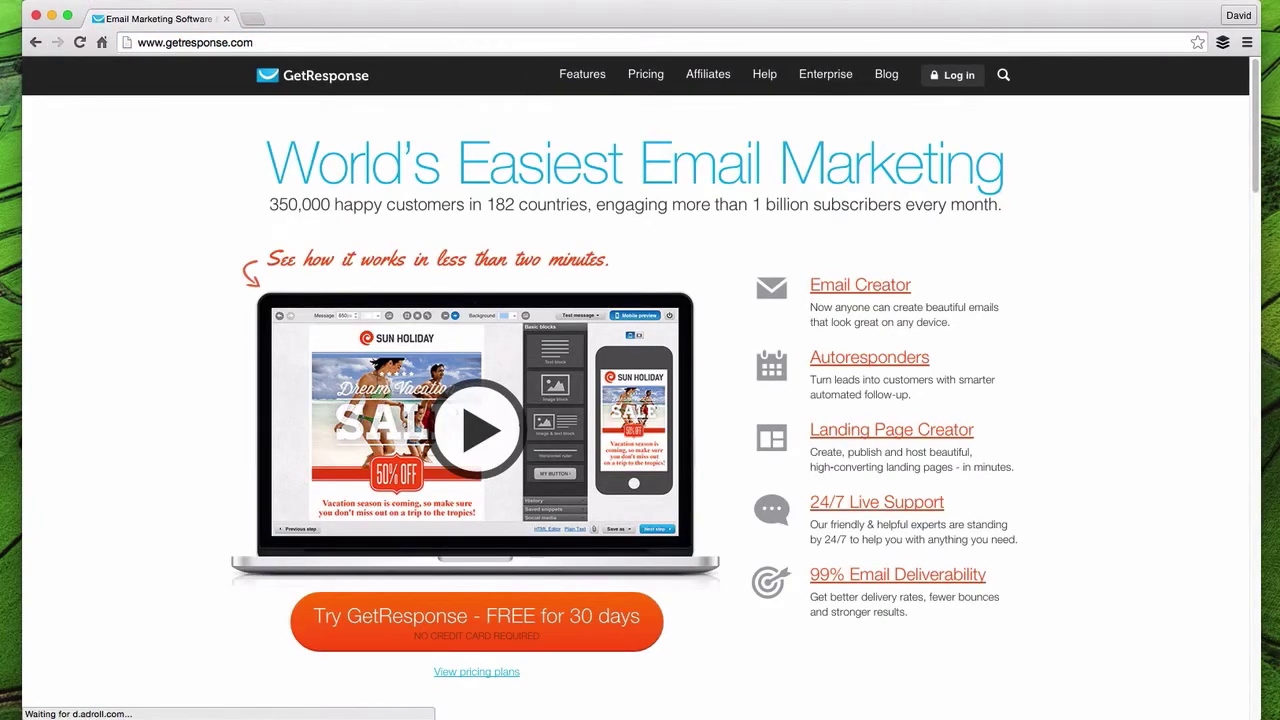
click(963, 77)
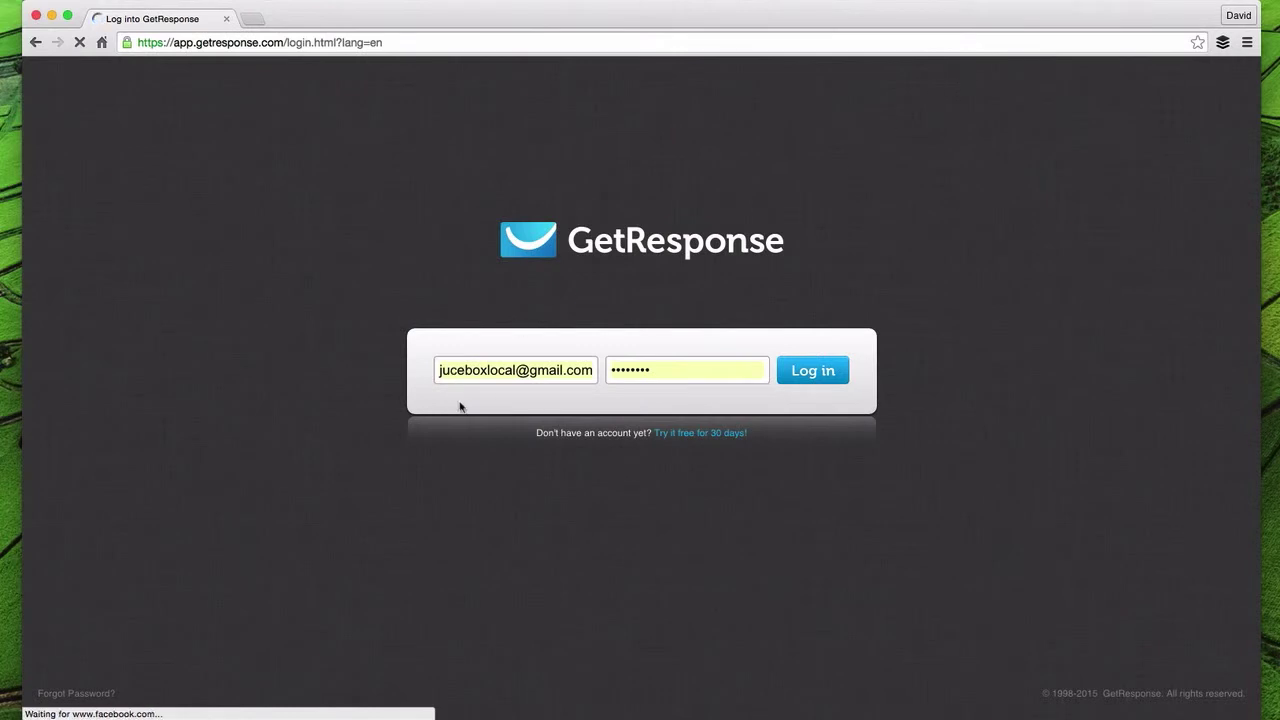
click(810, 374)
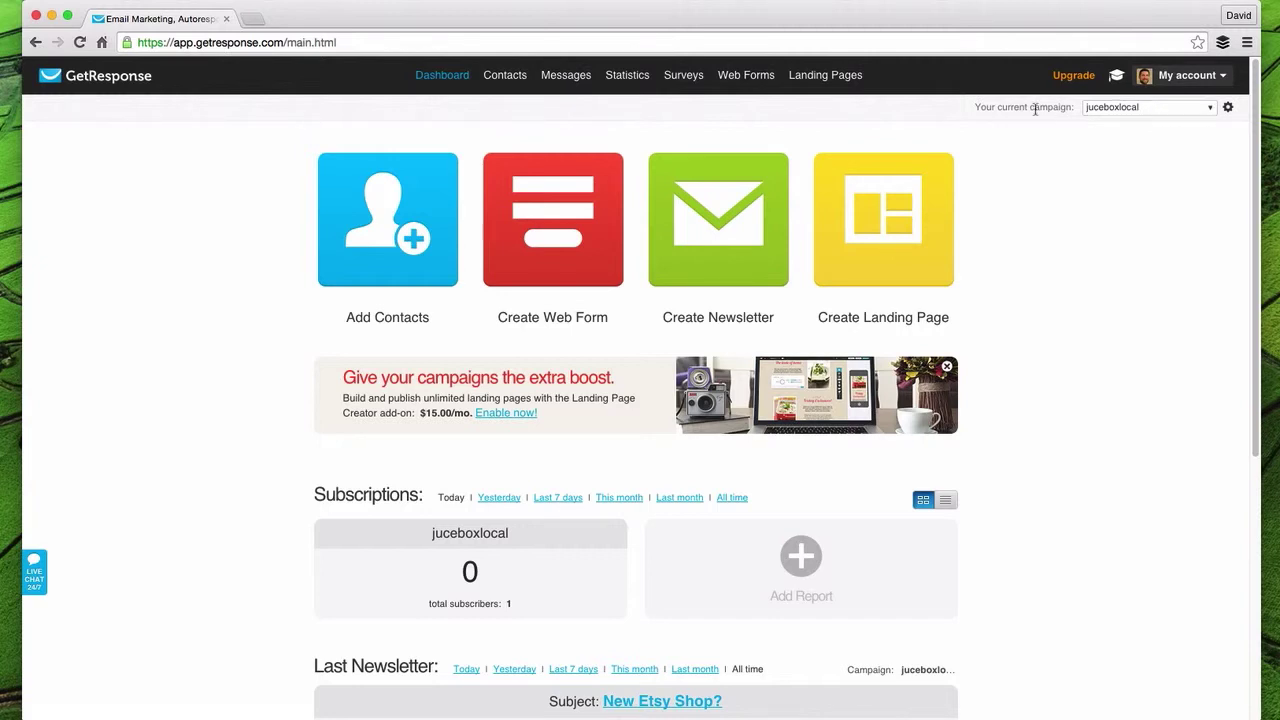
click(1165, 108)
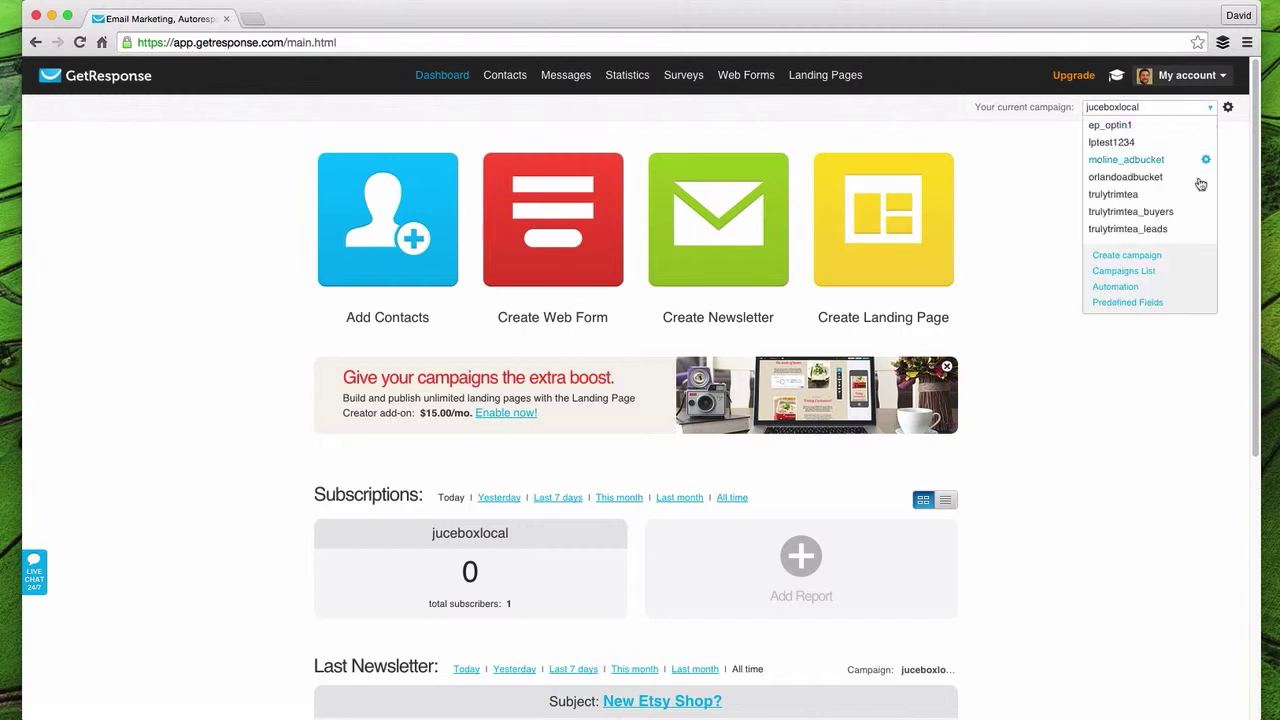
click(1128, 255)
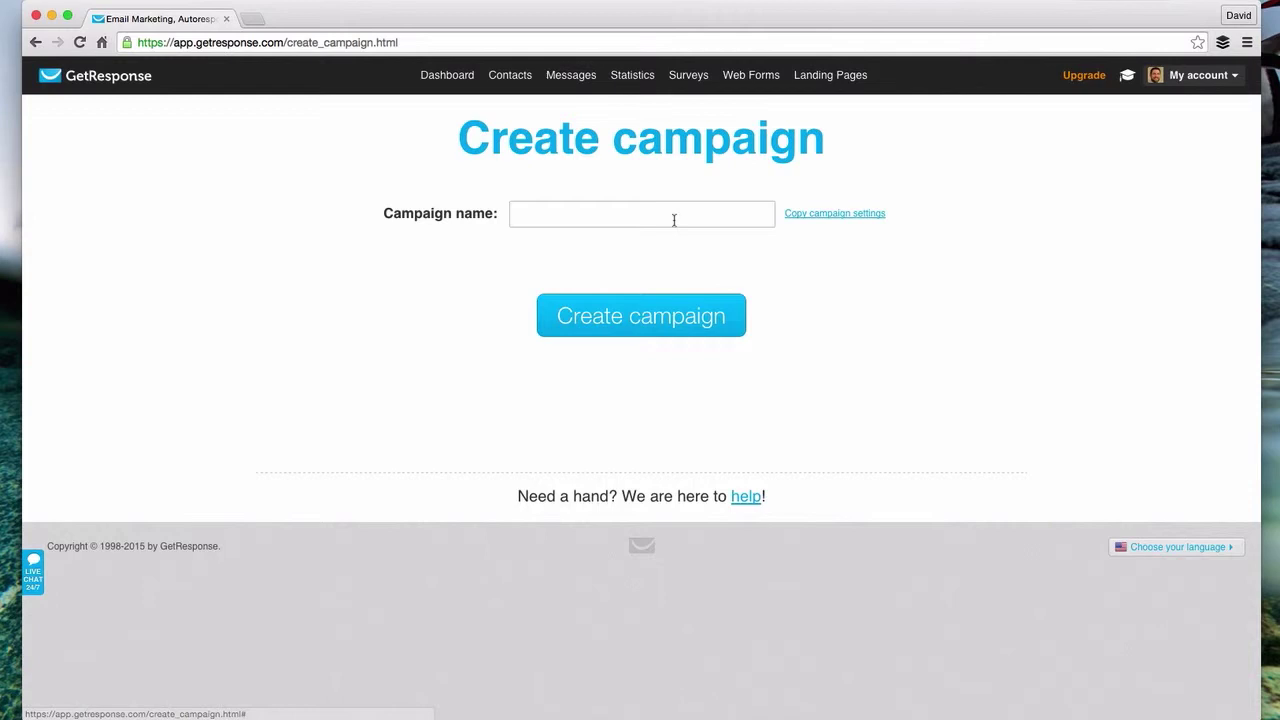
- Create a campaign named lptest12345 after the first name is rejected
click(656, 215)
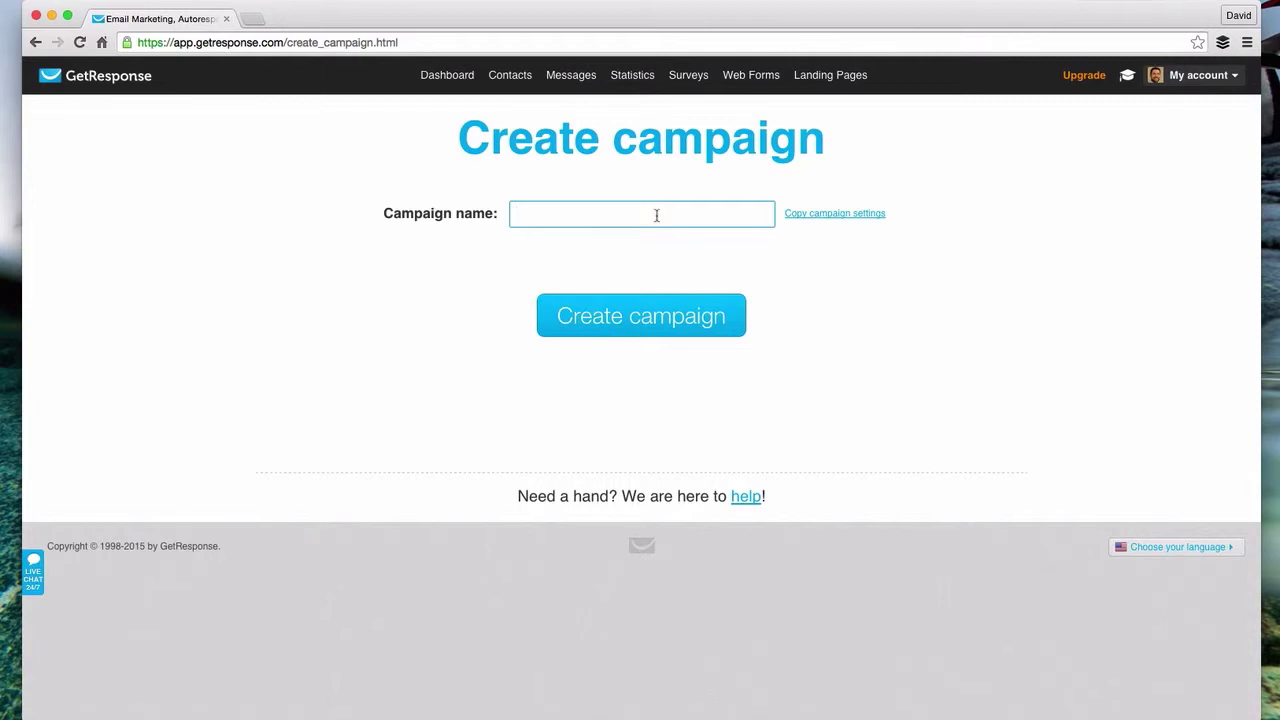
text(david)
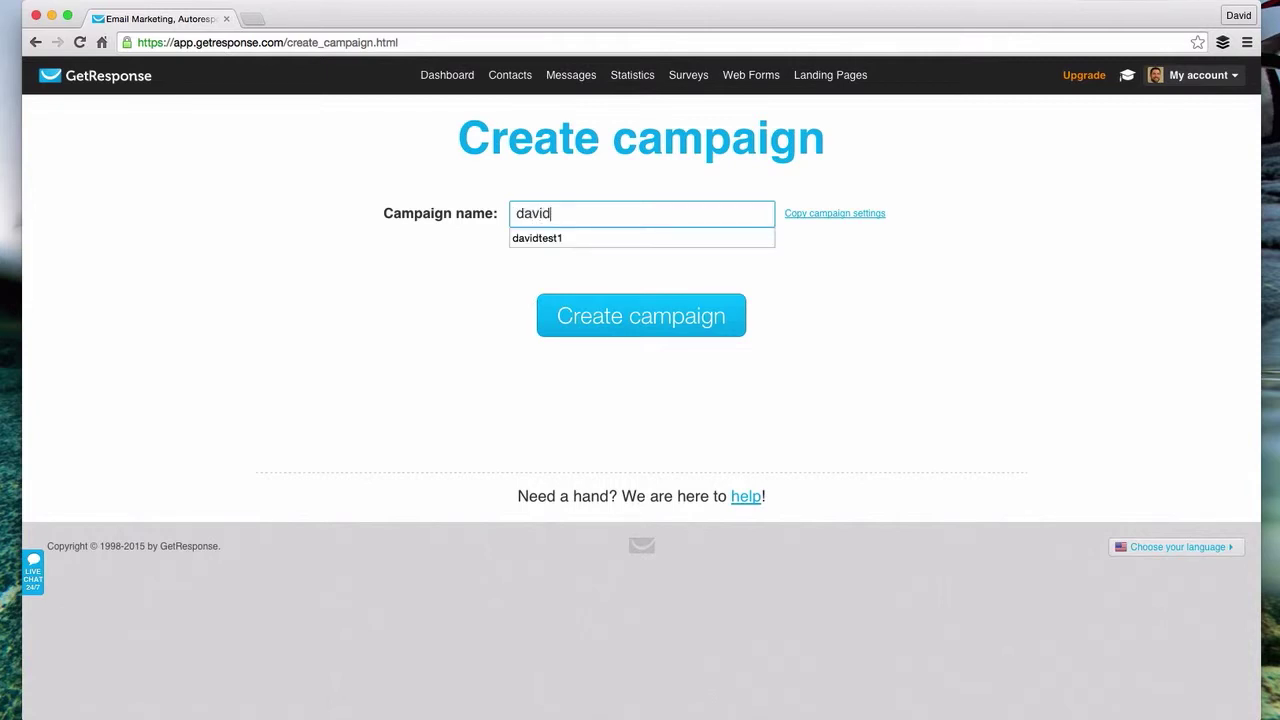
click(598, 335)
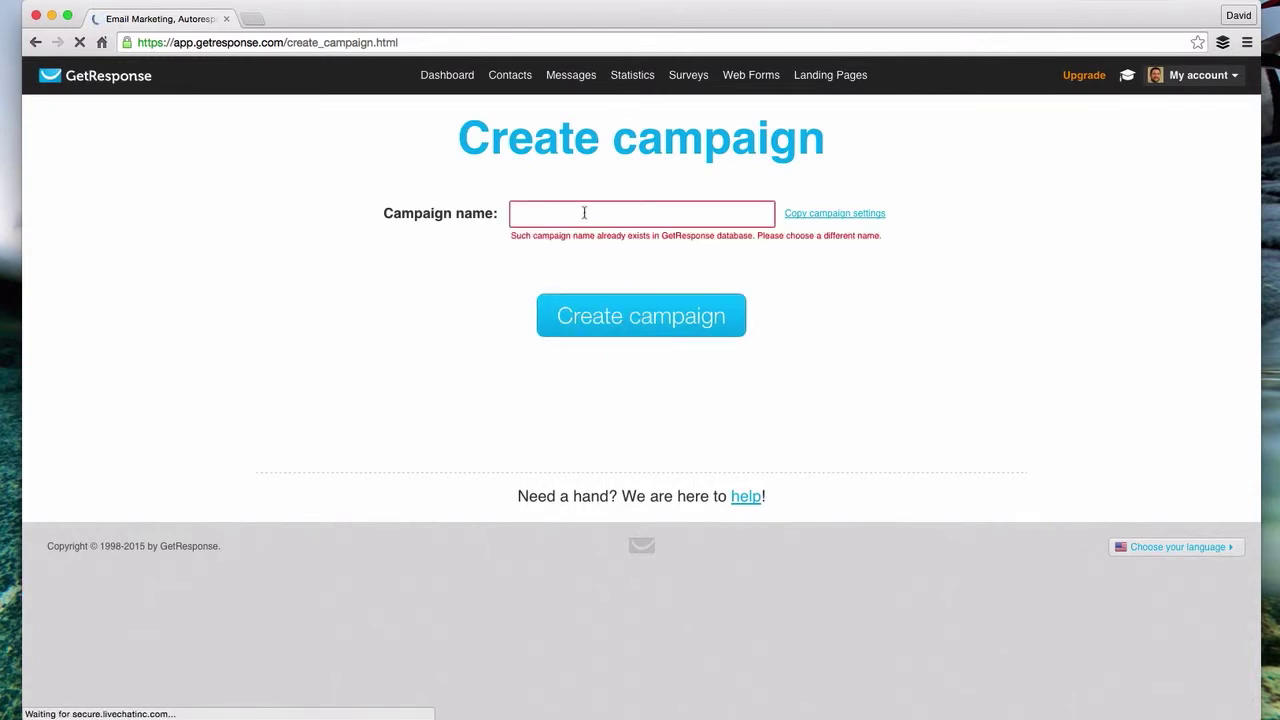
click(584, 212)
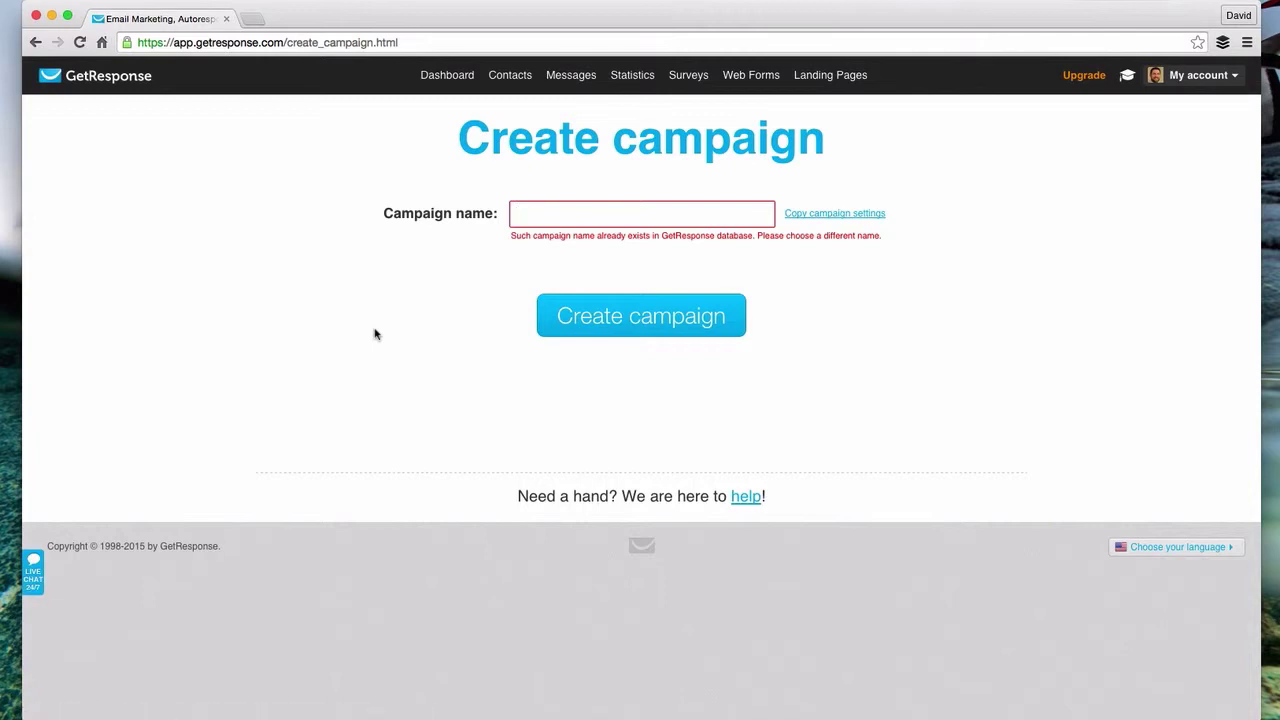
text(lptest)
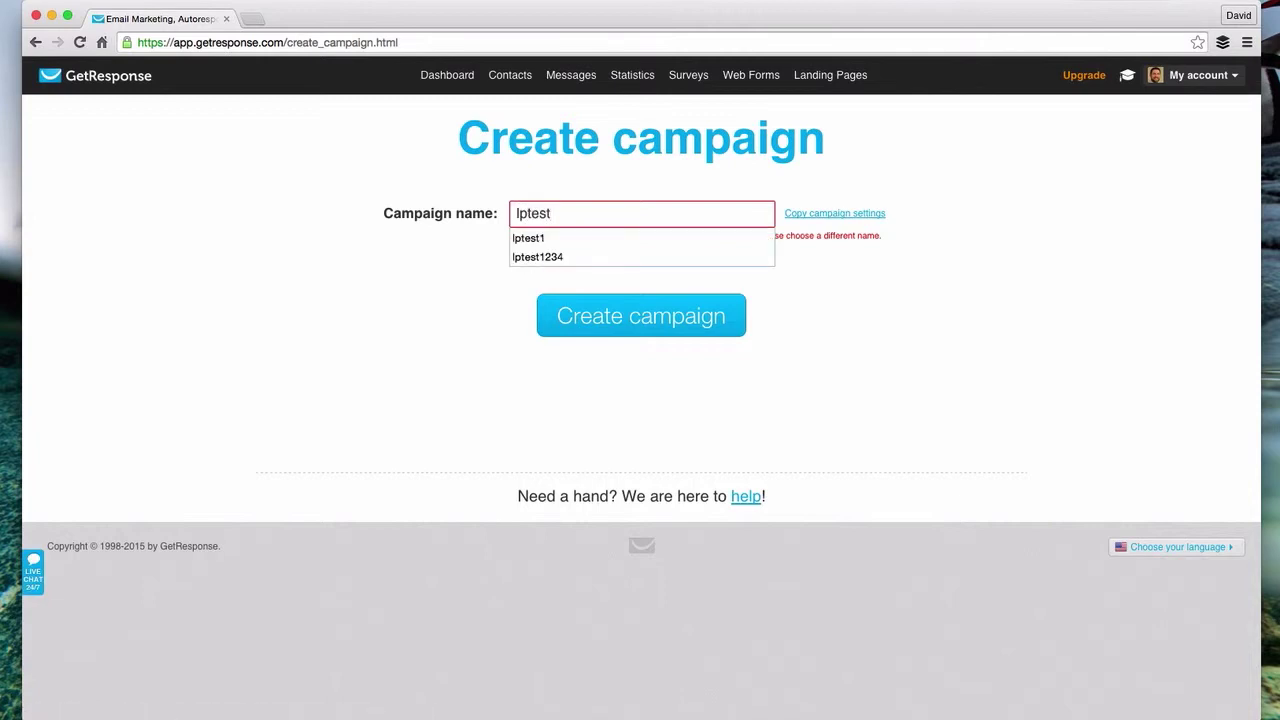
text(1234)
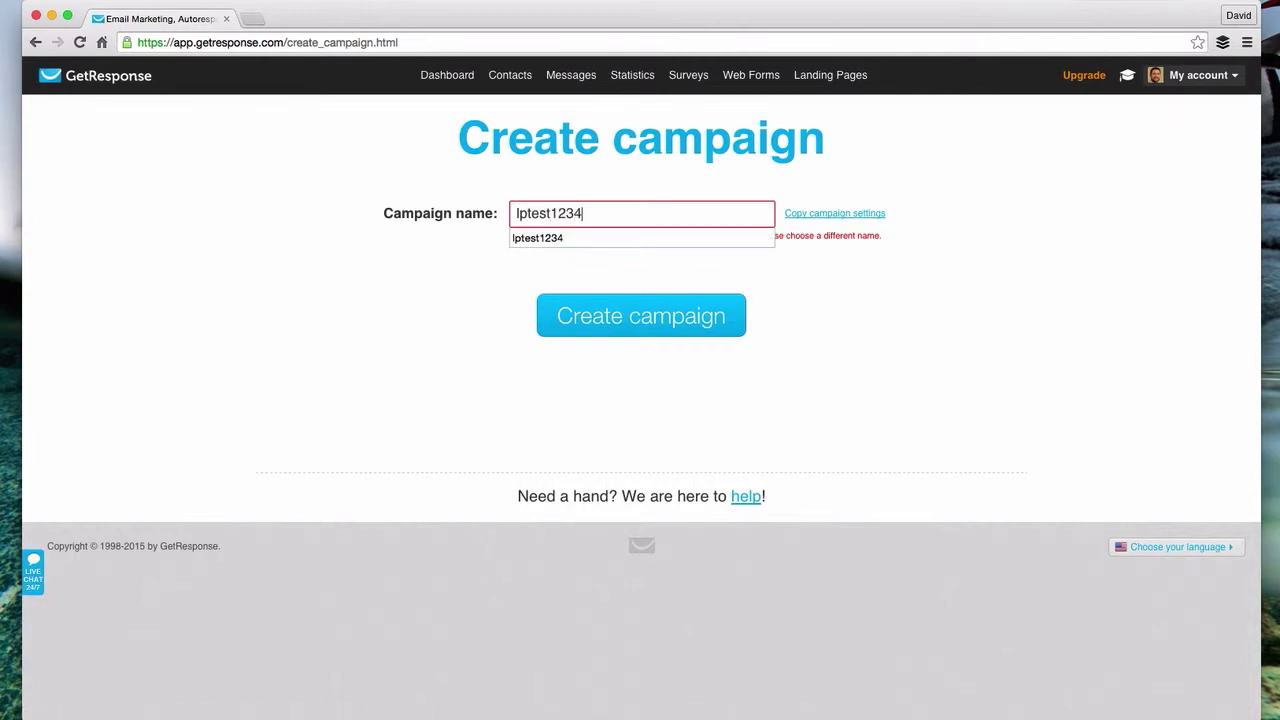
text(5)
click(643, 331)
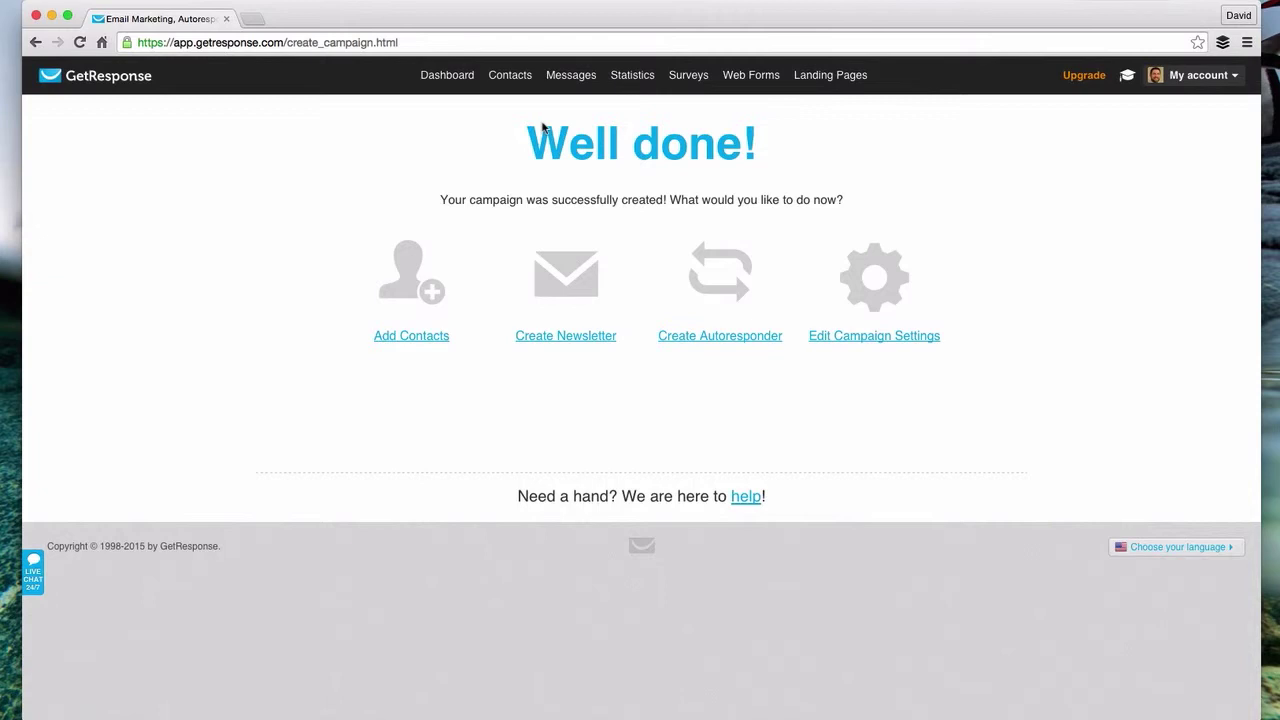
- Start a new web form via Web Forms > Create New and confirm lptest12345 is the campaign
mouse_move(750, 78)
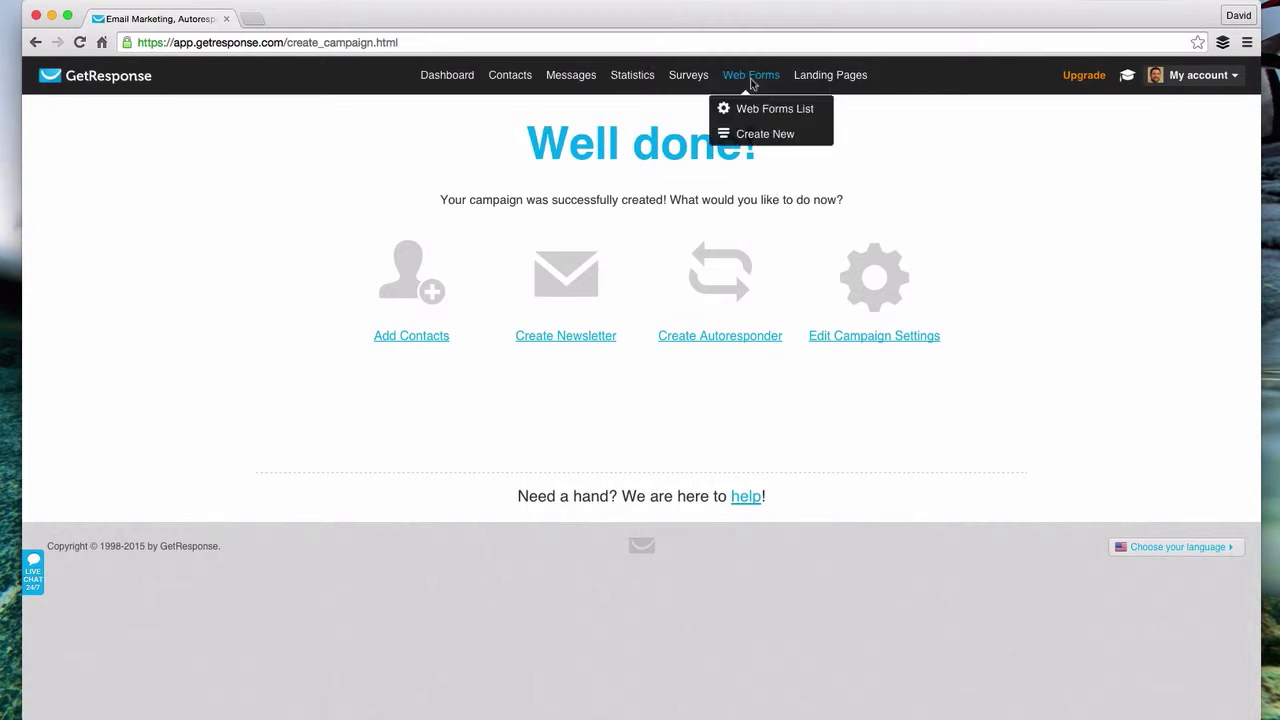
click(760, 135)
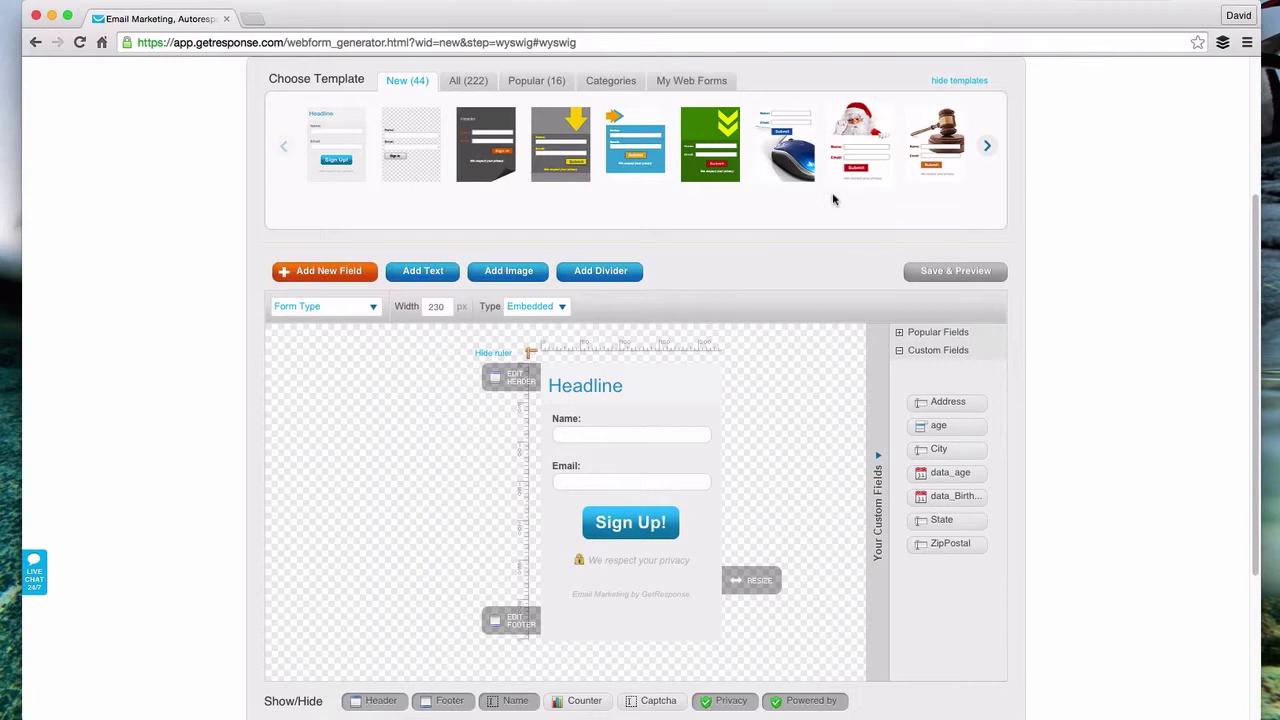
scroll(1150, 133, up, 3)
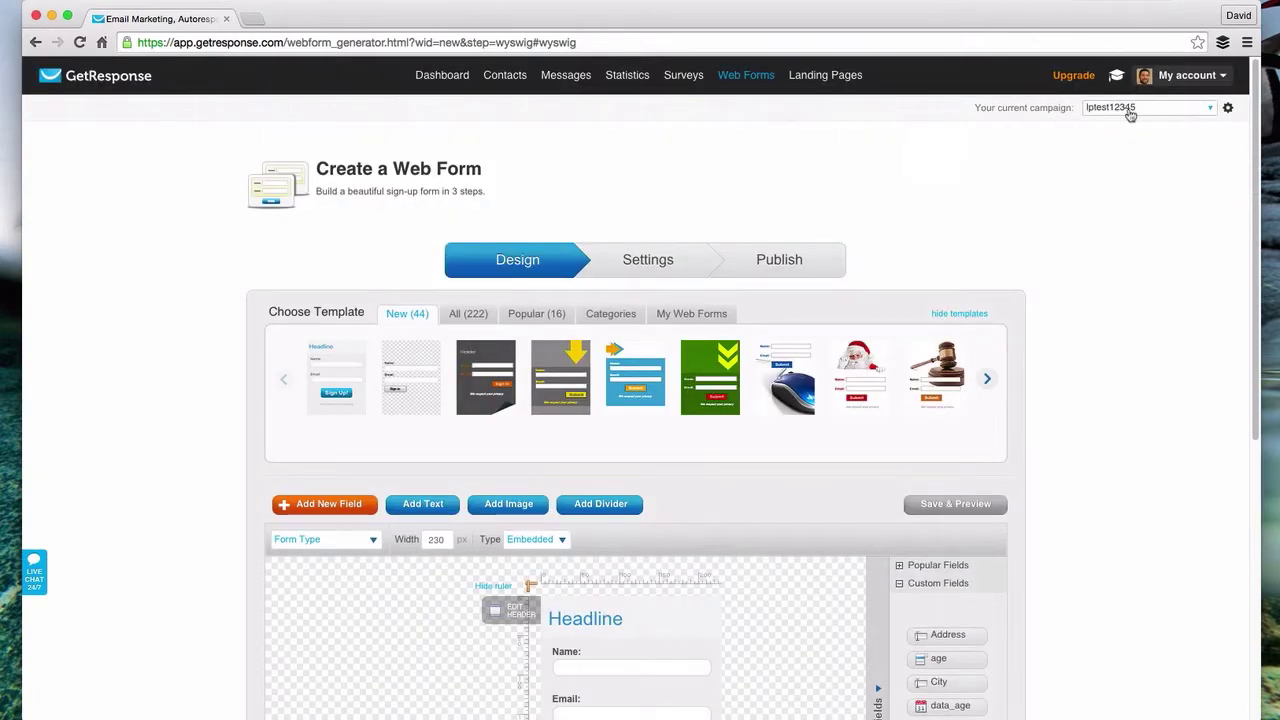
click(1131, 116)
- Browse the template carousel, previewing the plain transparent and blue heart-cloud templates
scroll(990, 220, down, 1)
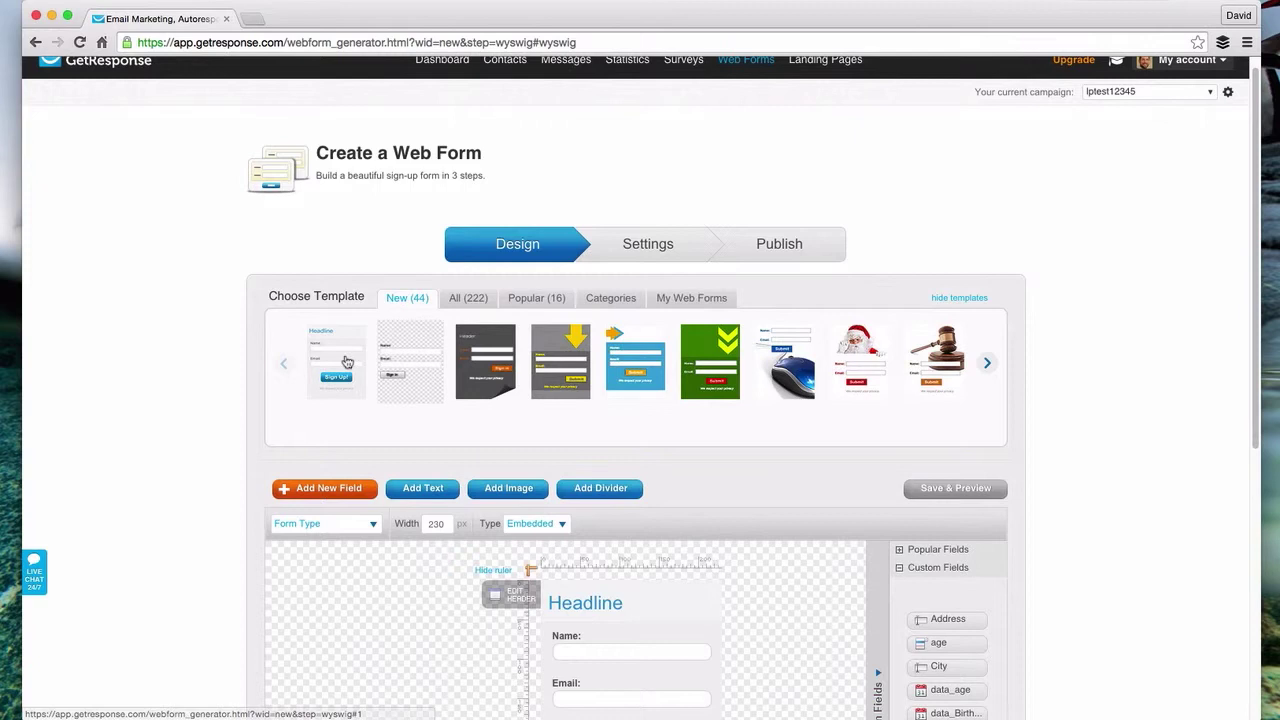
click(984, 366)
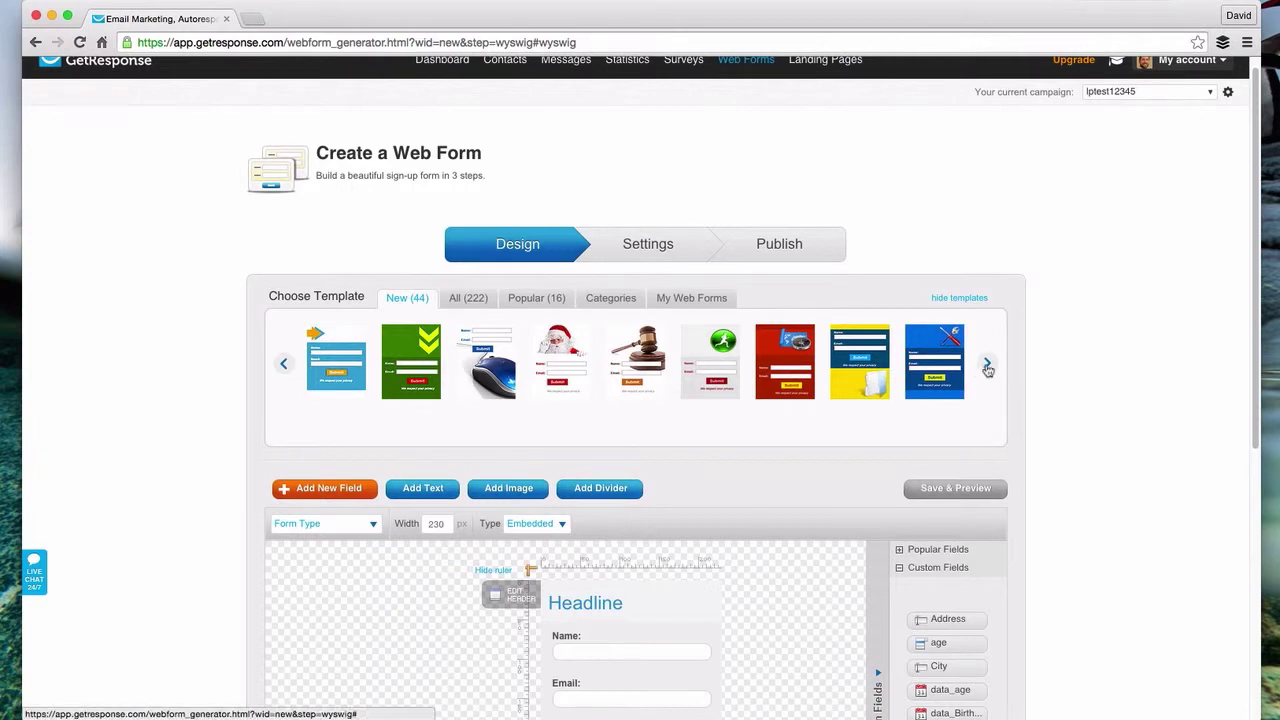
click(987, 368)
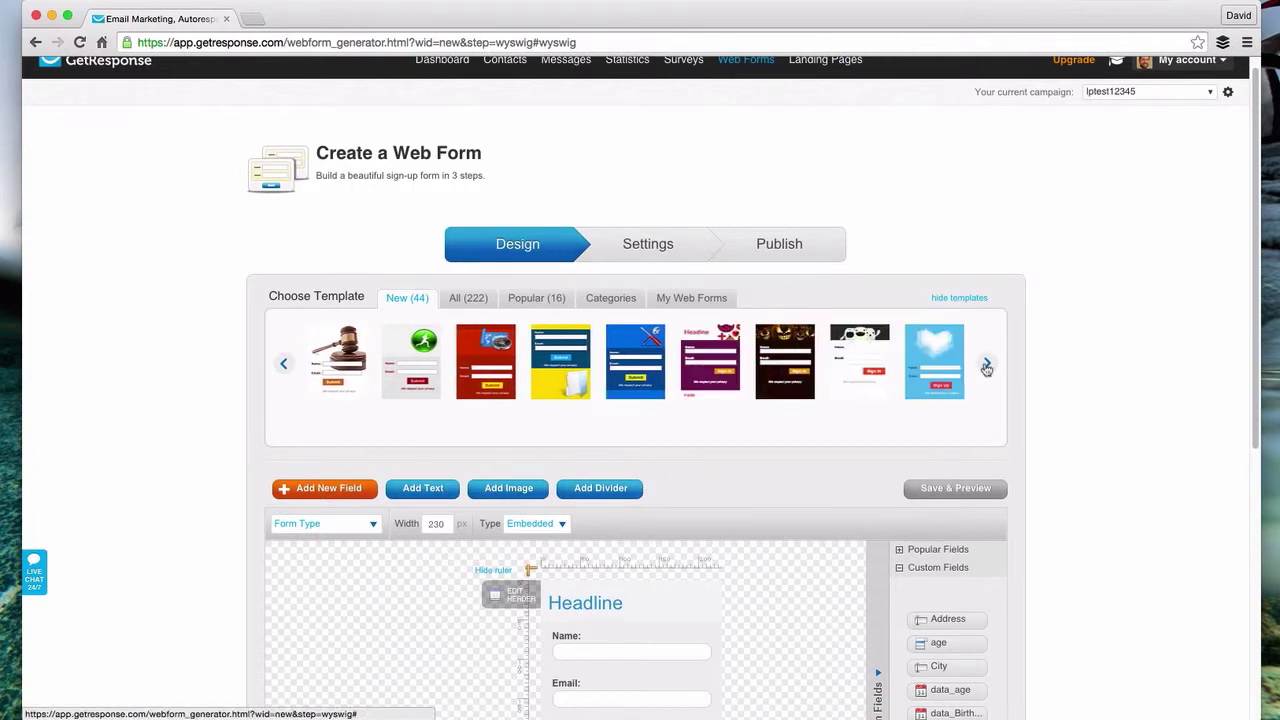
click(283, 366)
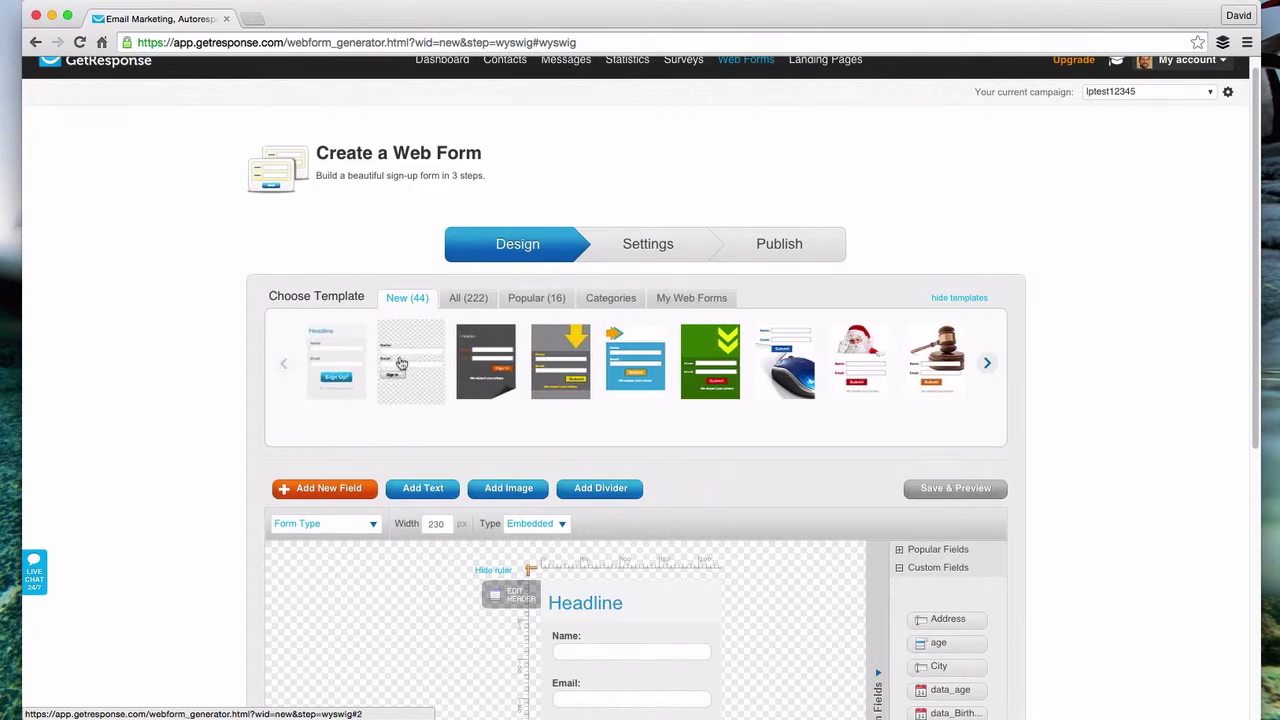
click(395, 371)
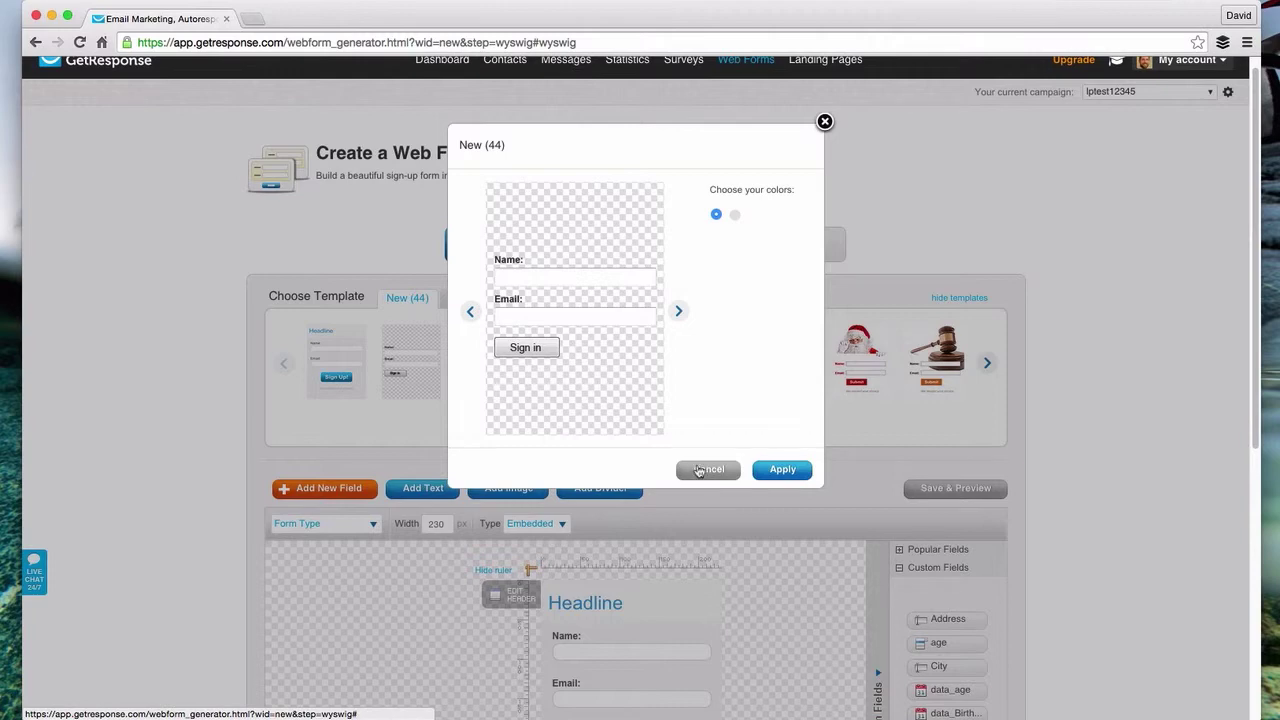
click(698, 470)
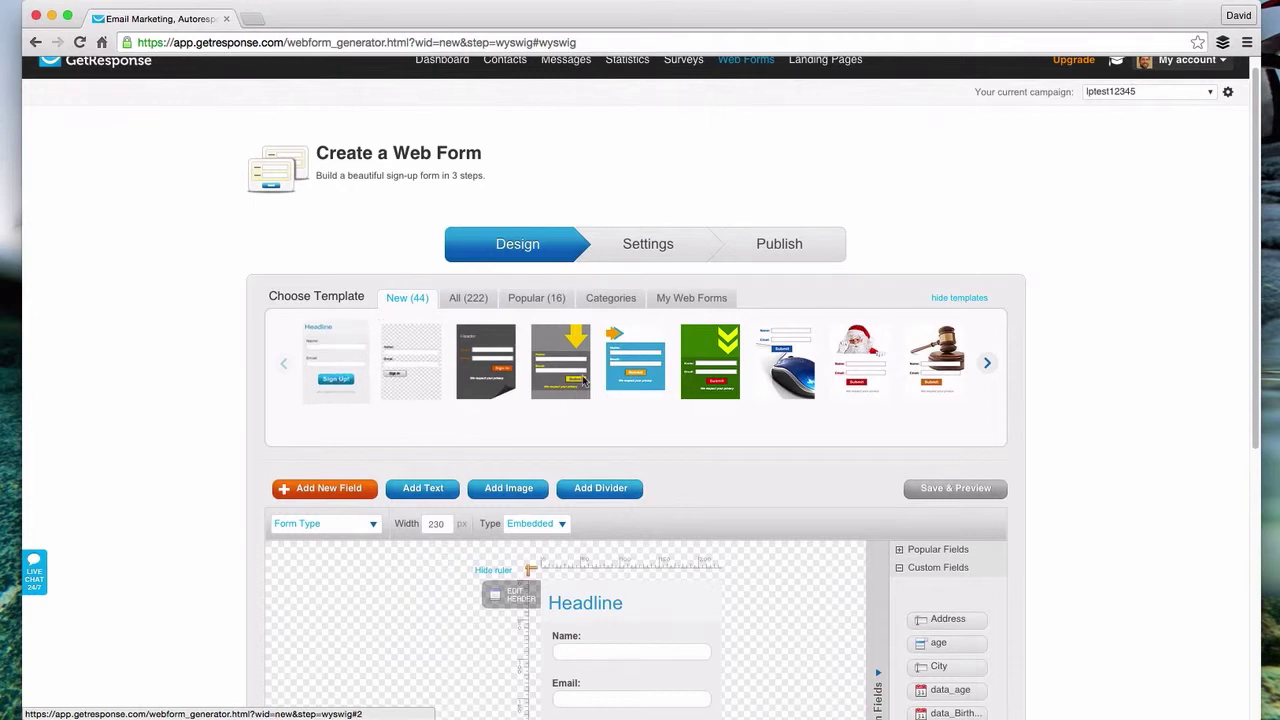
click(988, 366)
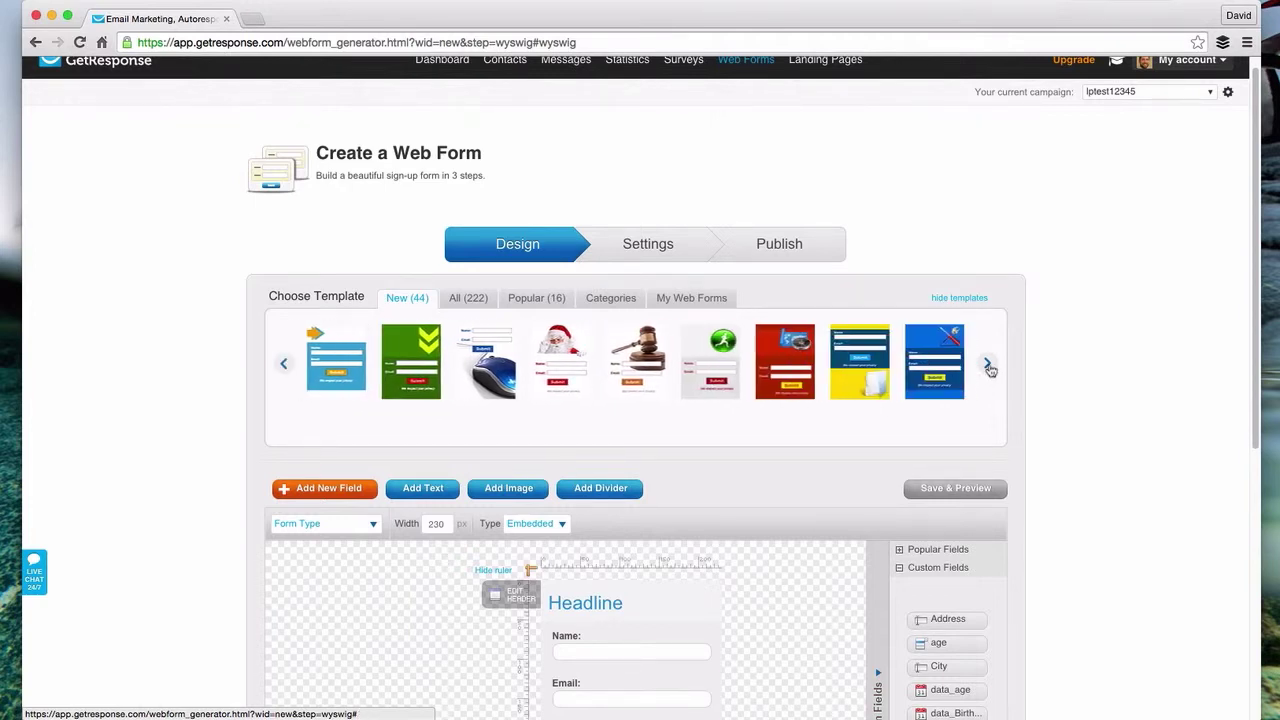
click(988, 366)
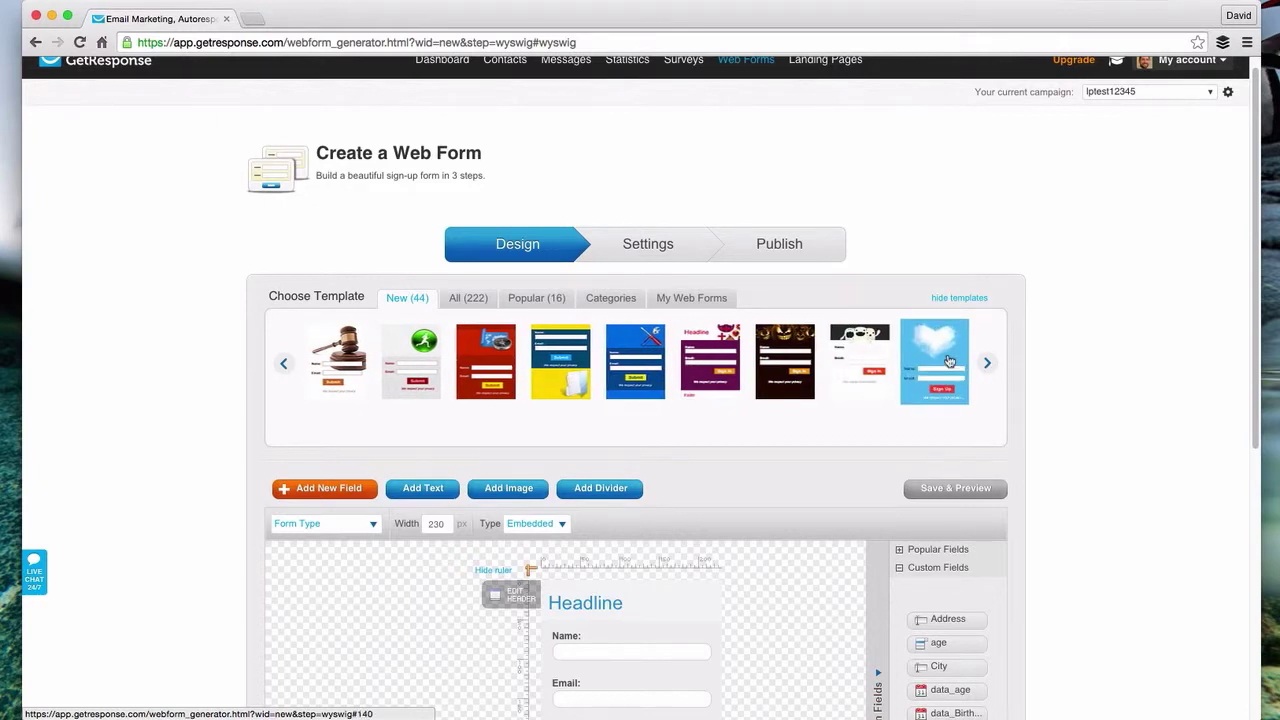
click(947, 362)
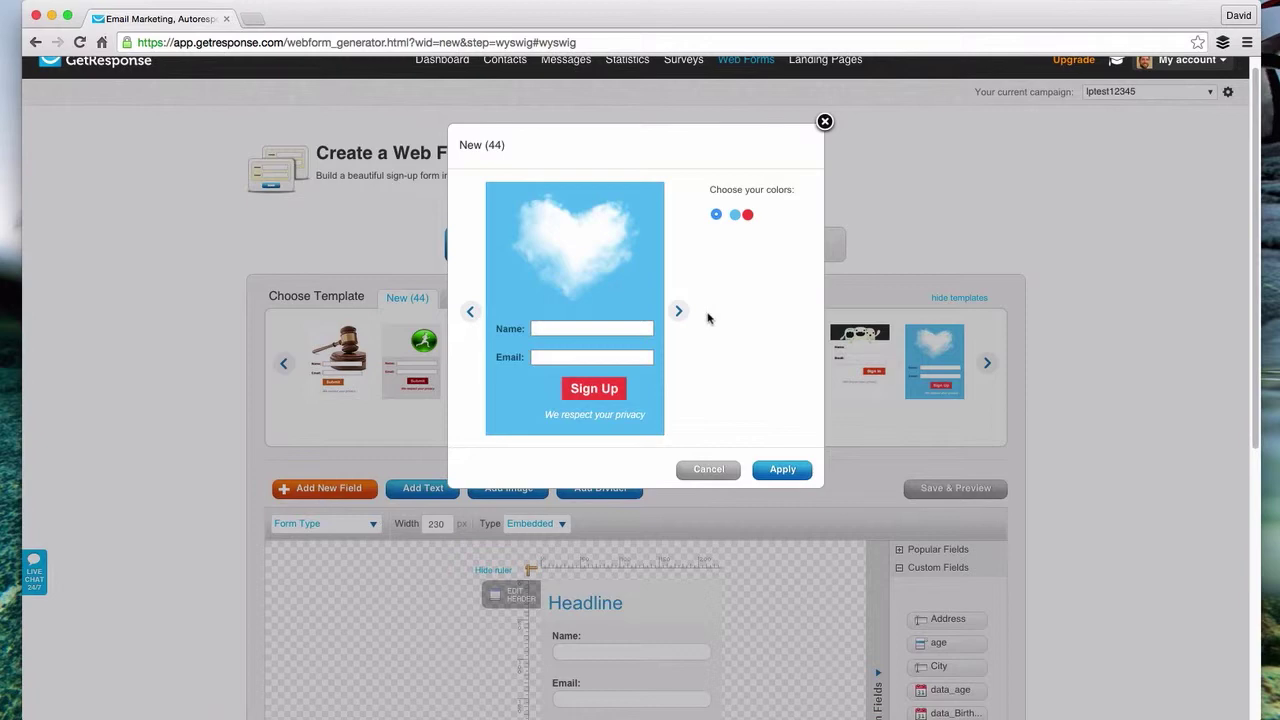
click(736, 214)
click(748, 214)
click(706, 470)
- Apply the dark pumpkin Halloween template in its teal colour scheme
click(786, 348)
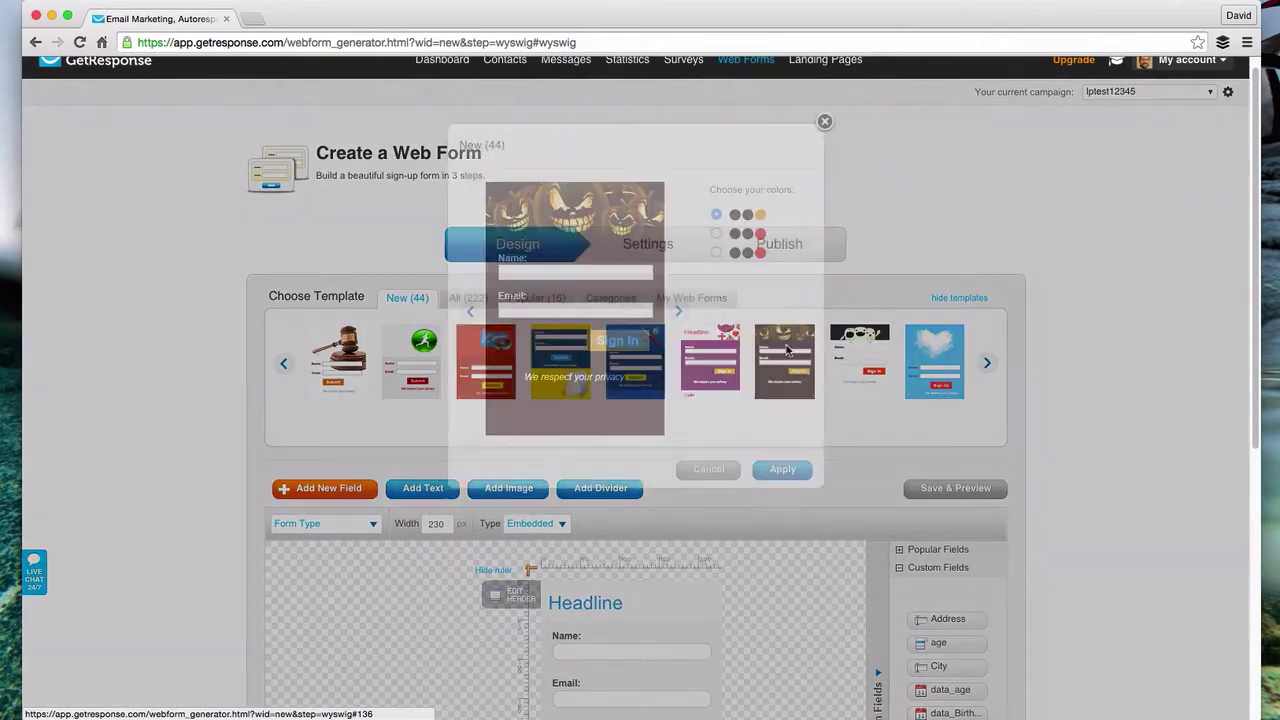
click(716, 233)
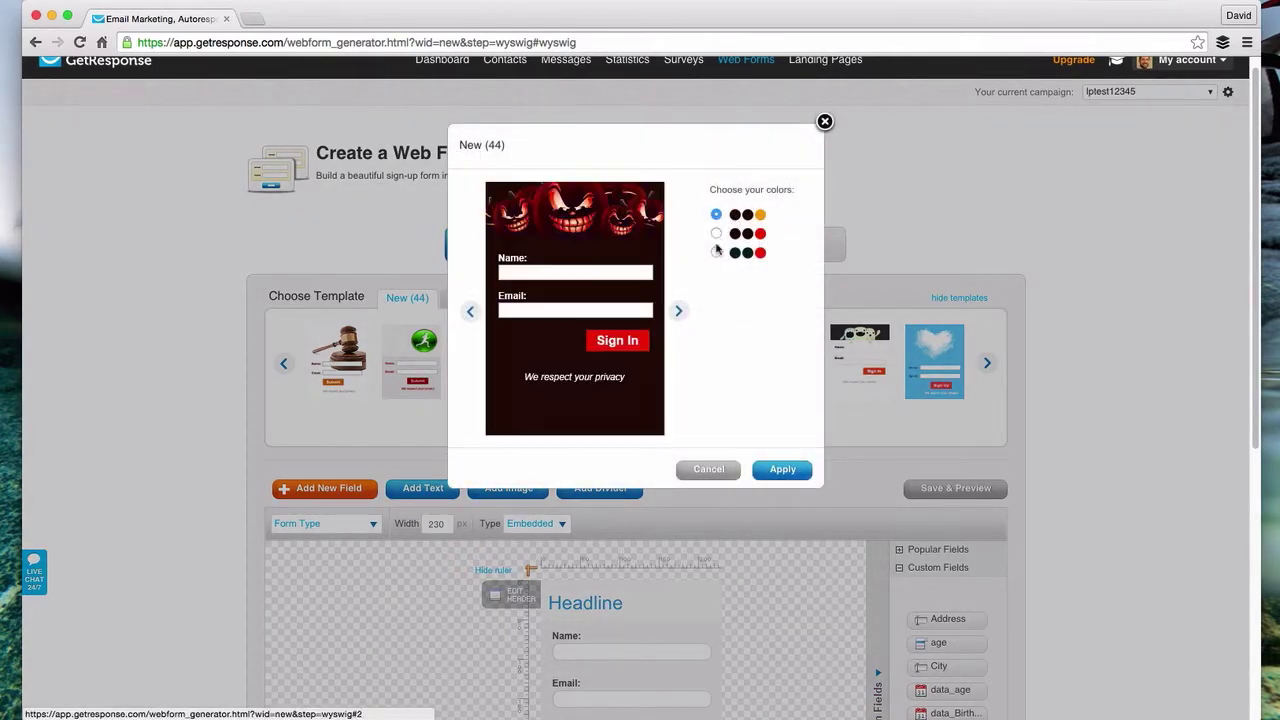
click(716, 252)
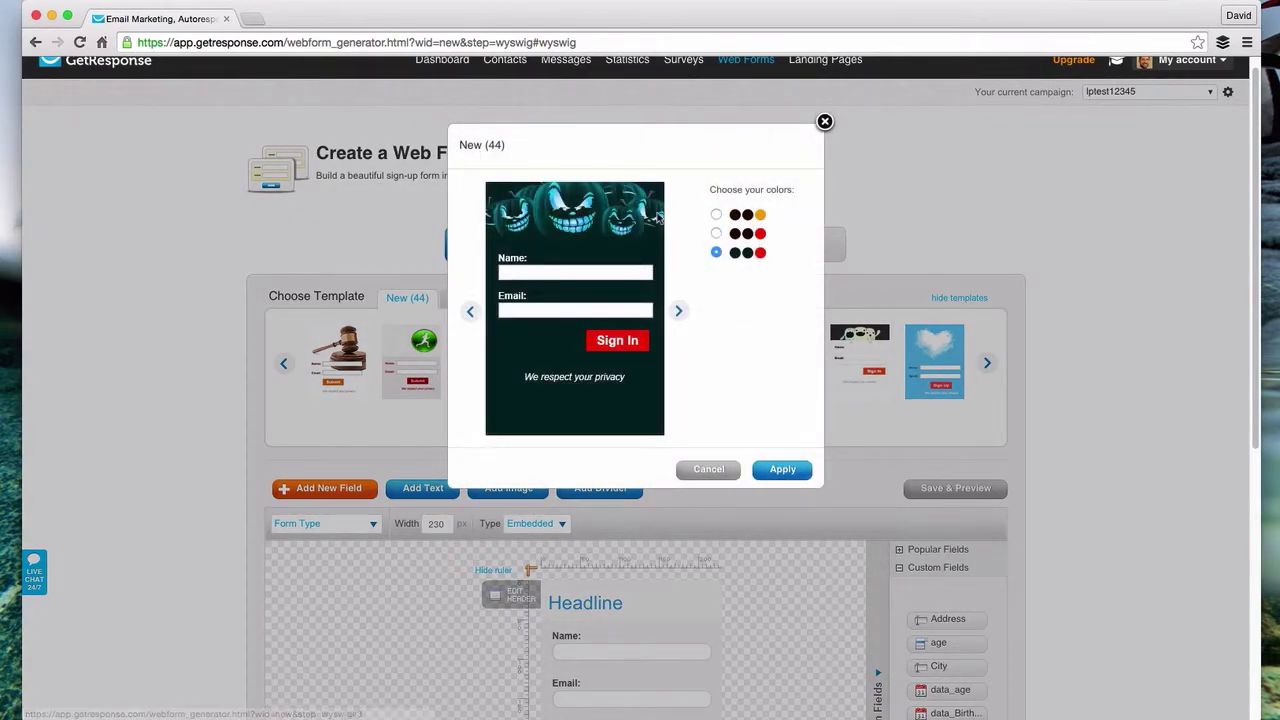
click(781, 470)
- Replace the Headline placeholder with 'Get Your Free Guide To Halloween'
scroll(809, 449, down, 3)
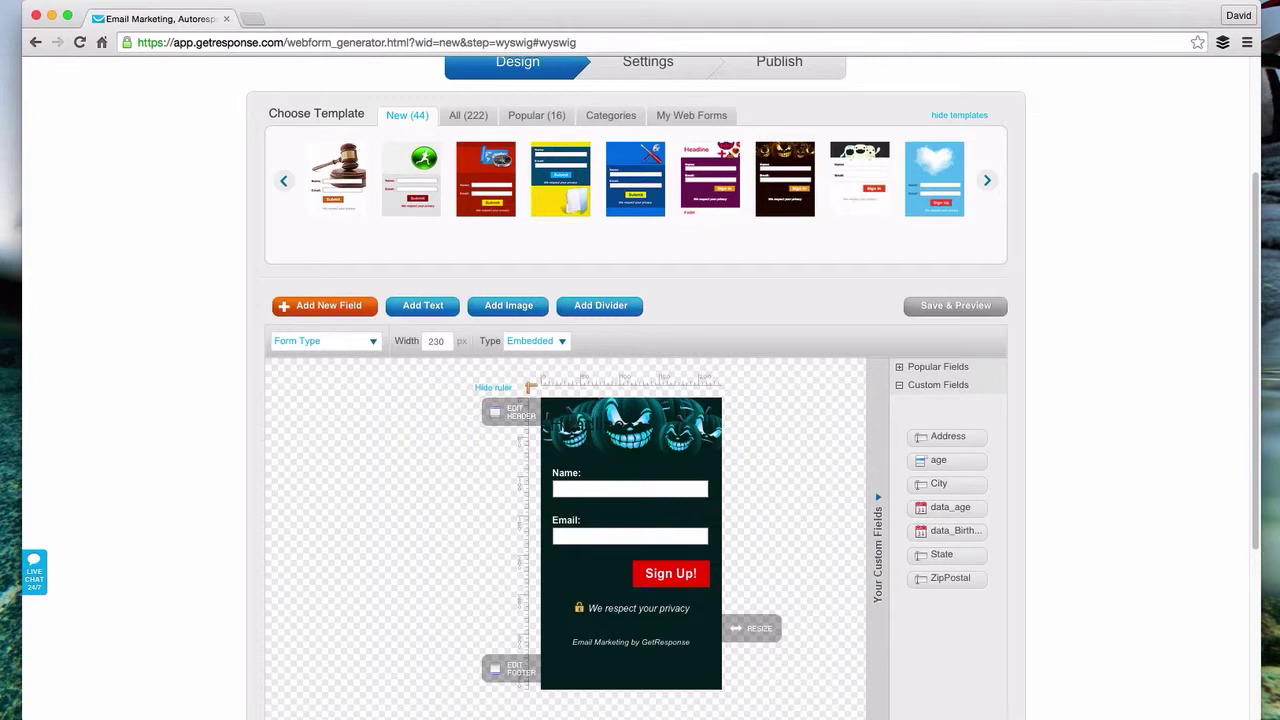
click(509, 415)
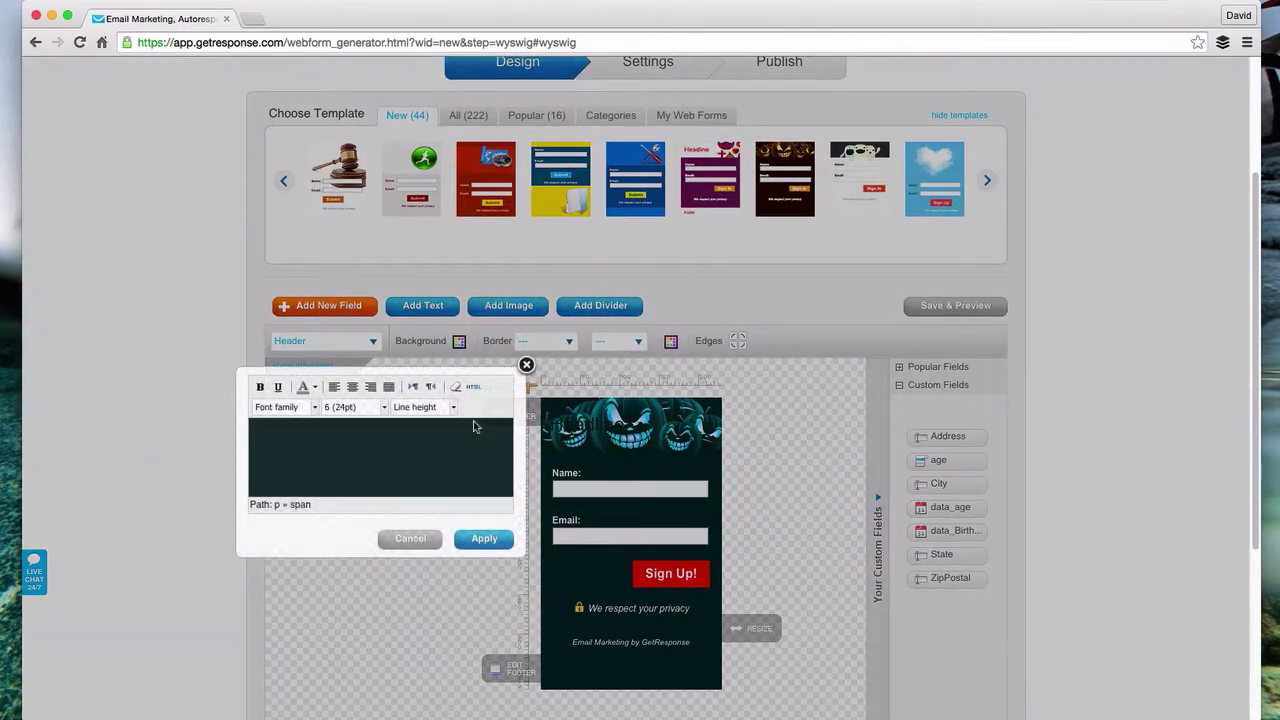
double_click(300, 436)
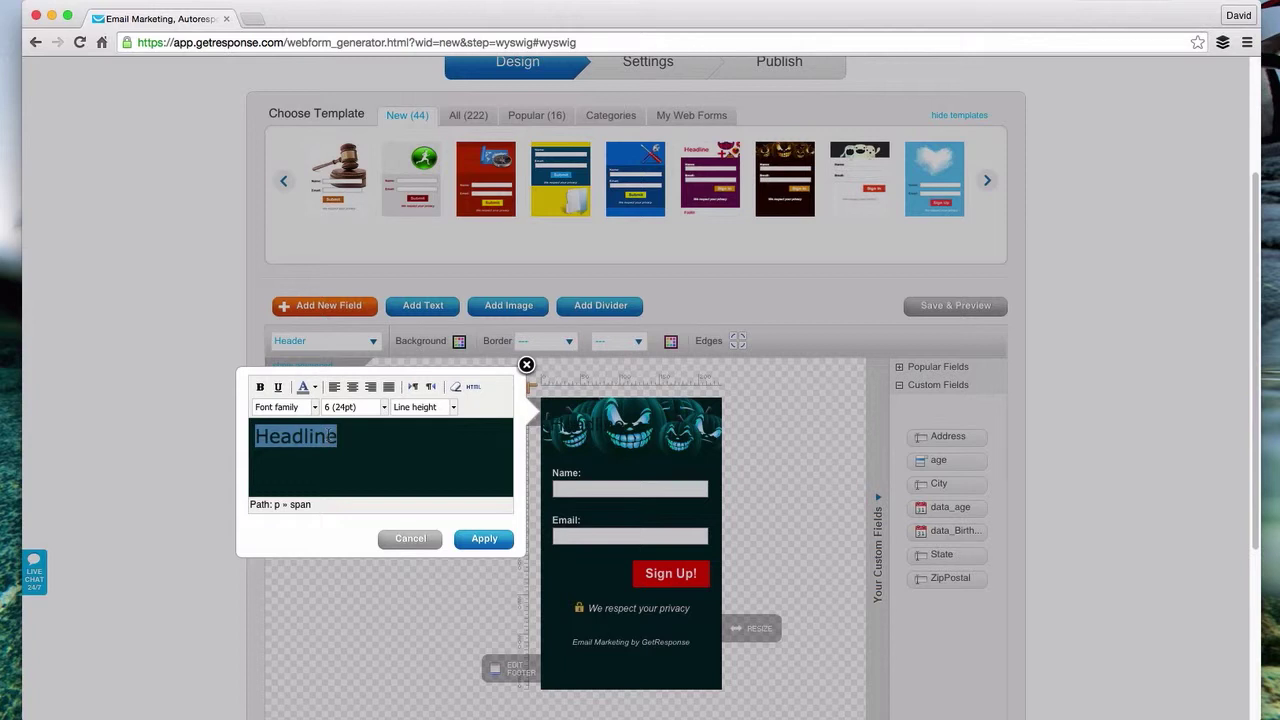
key(BackSpace)
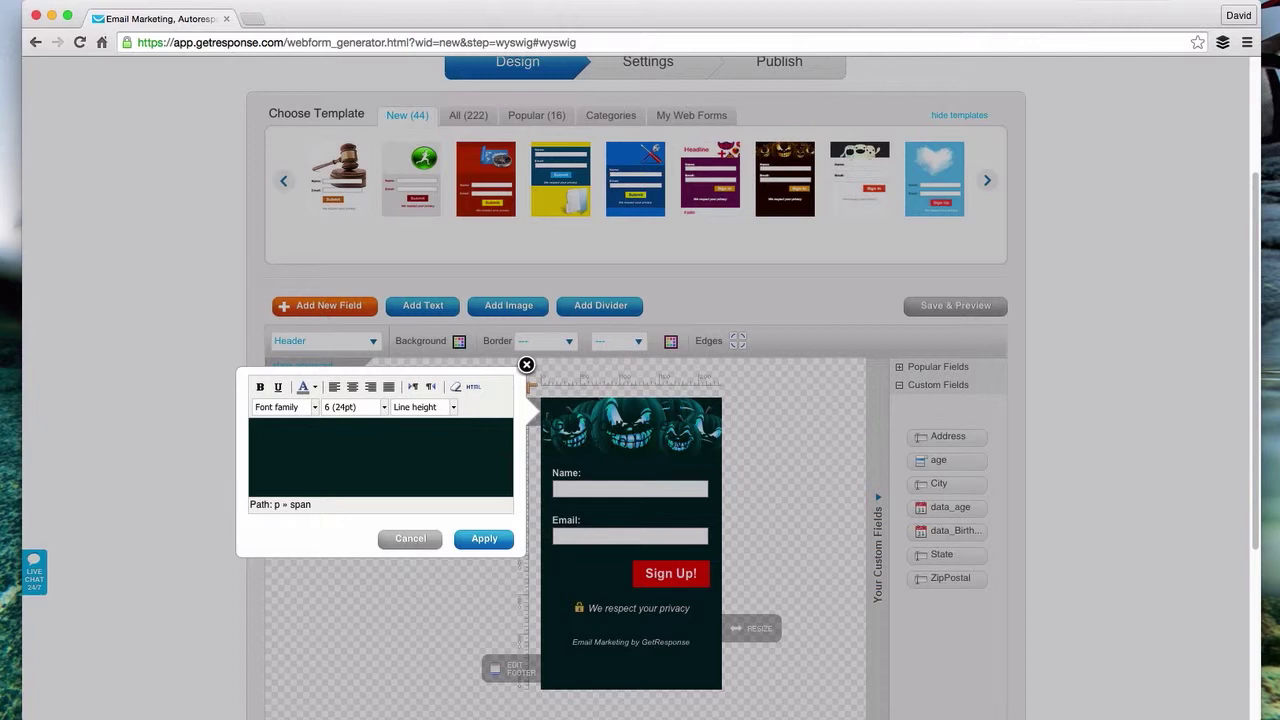
text(Get Your Free Guide To Halloween)
key(ctrl+a)
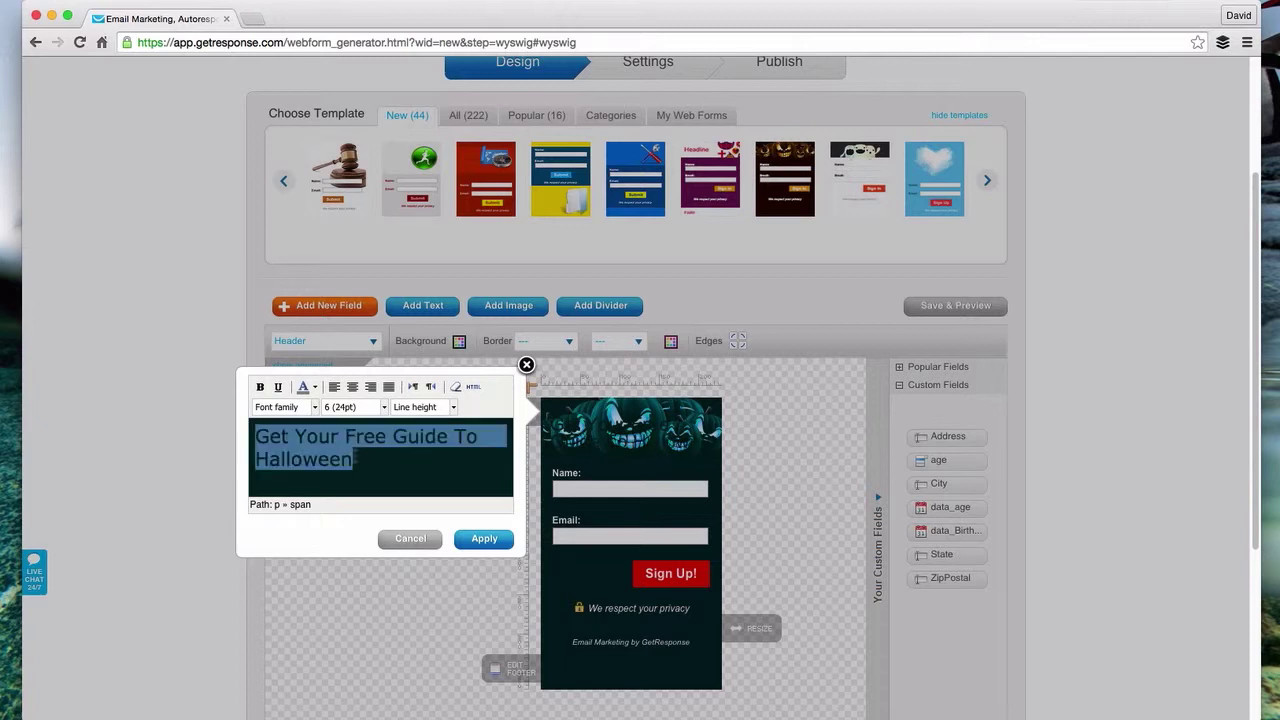
- Make the headline white, bold and centred, push it below the pumpkins, and apply
click(313, 388)
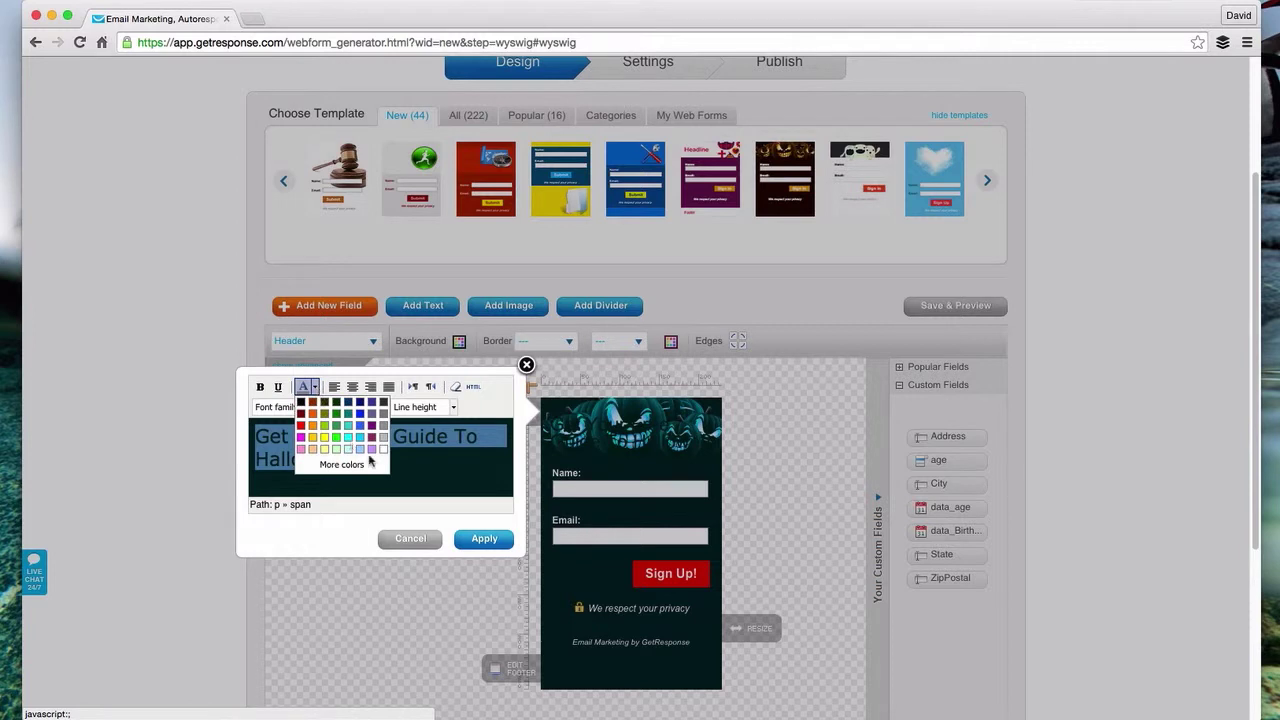
click(381, 452)
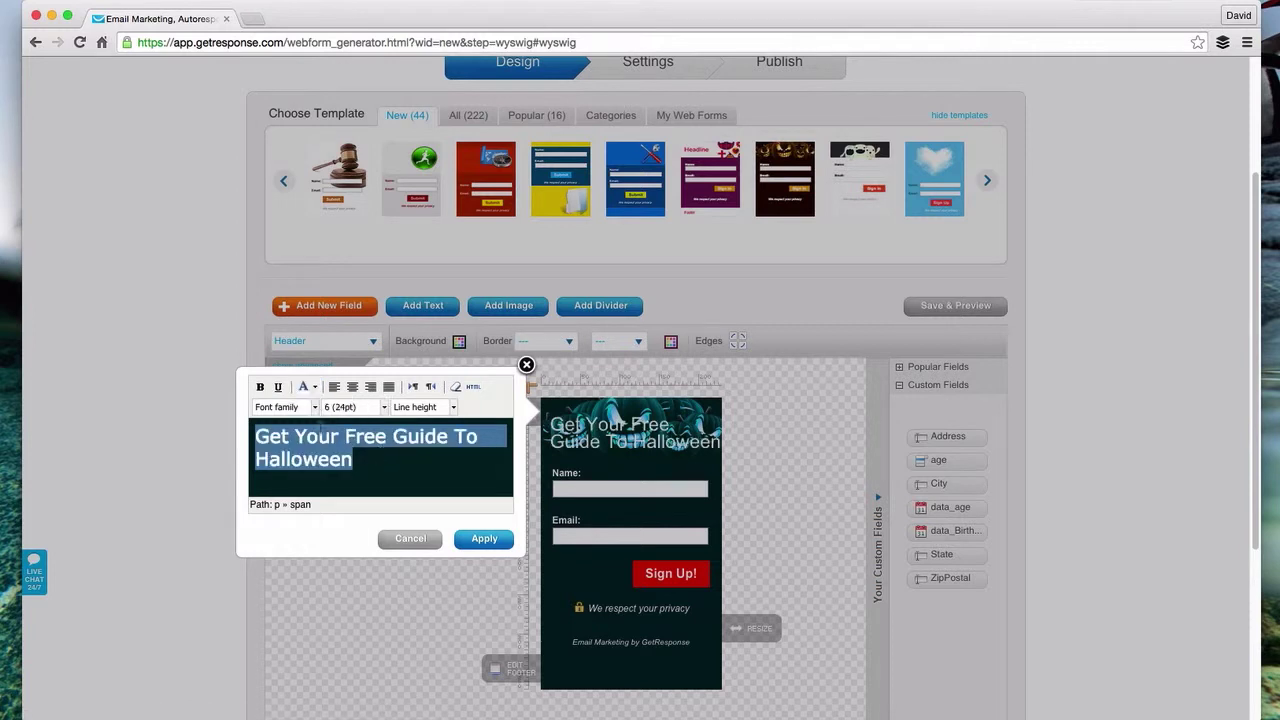
click(260, 388)
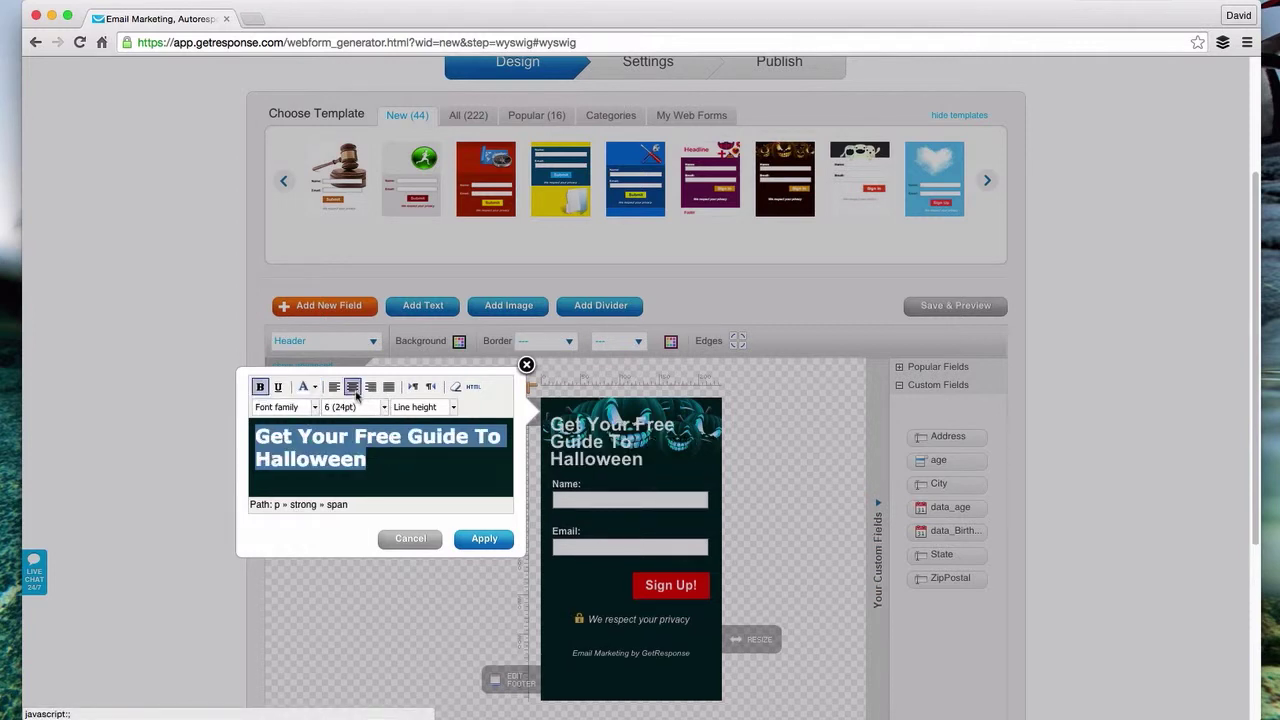
click(352, 388)
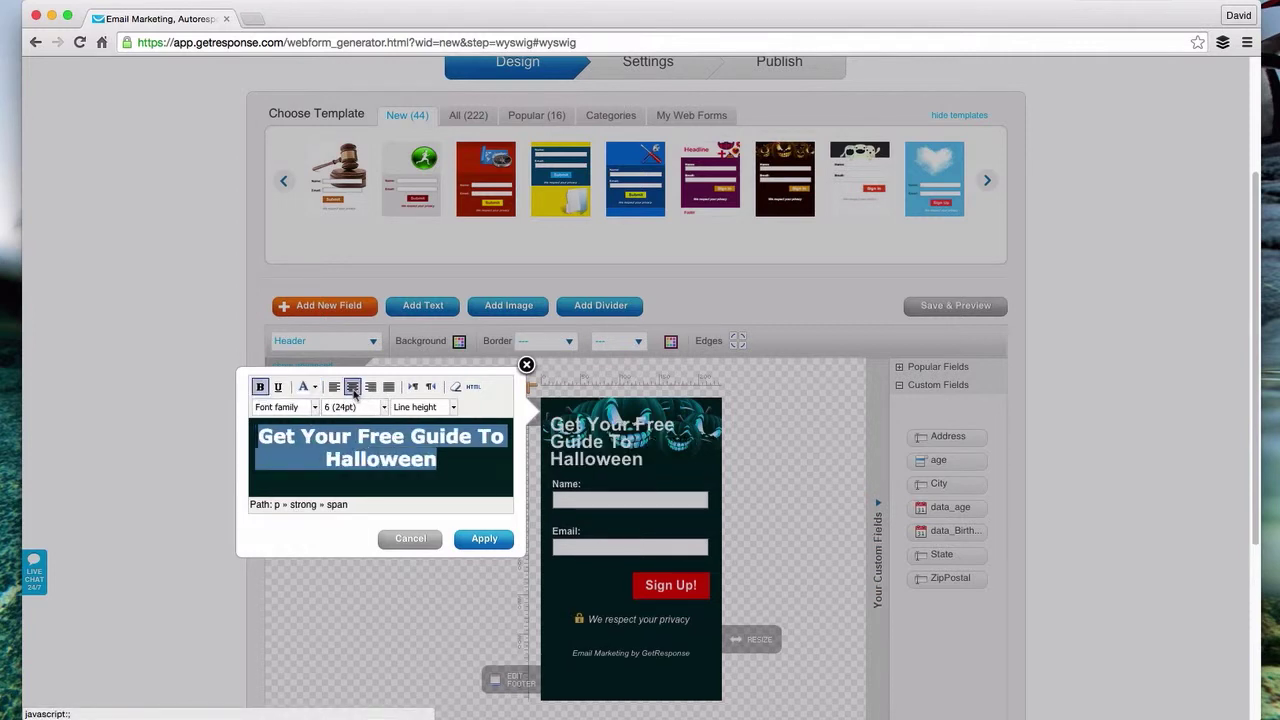
click(258, 437)
key(Return)
key(Return)
key(Return)
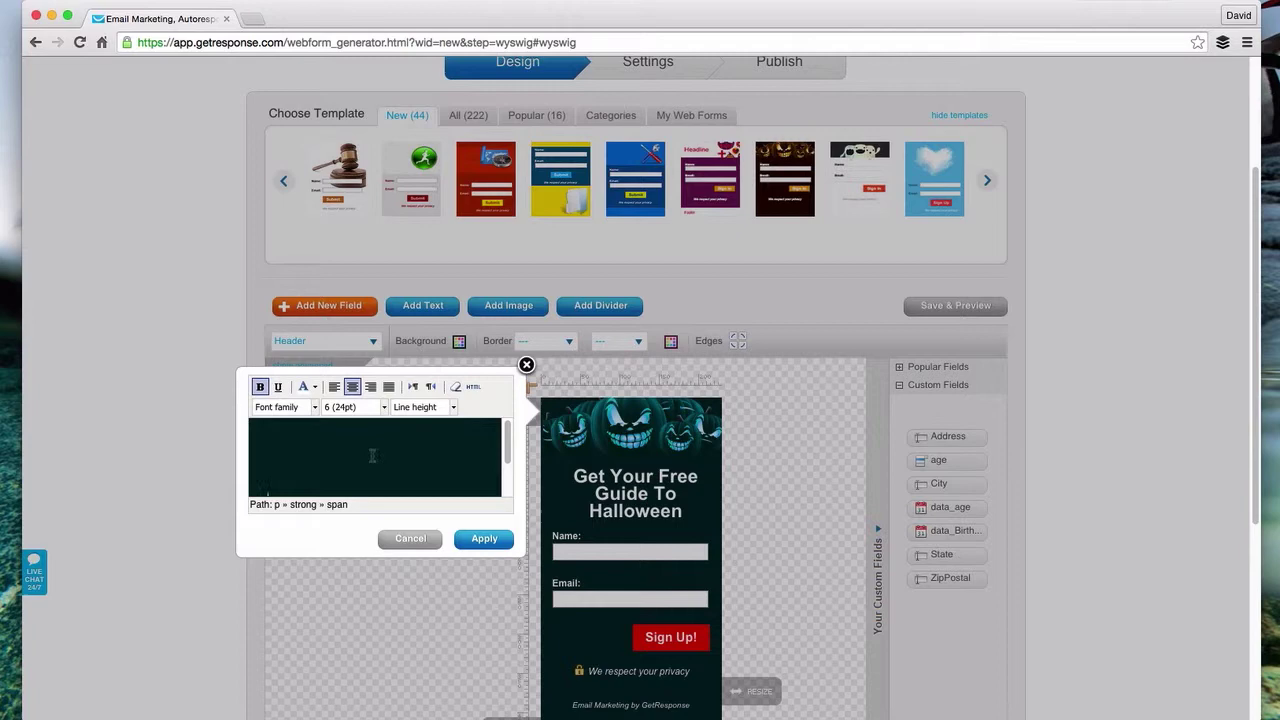
scroll(368, 456, up, 2)
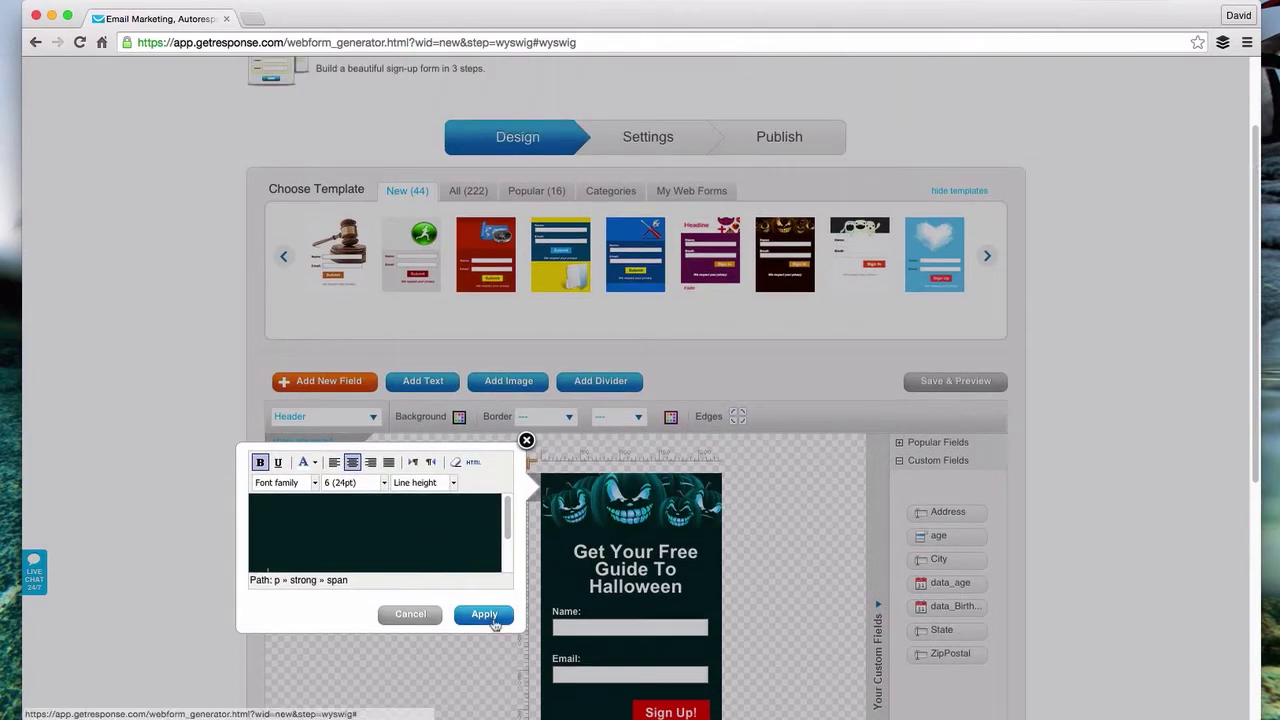
click(484, 614)
scroll(742, 524, down, 4)
- Drag the resize handle right to widen the form to about 267 px
scroll(742, 524, down, 2)
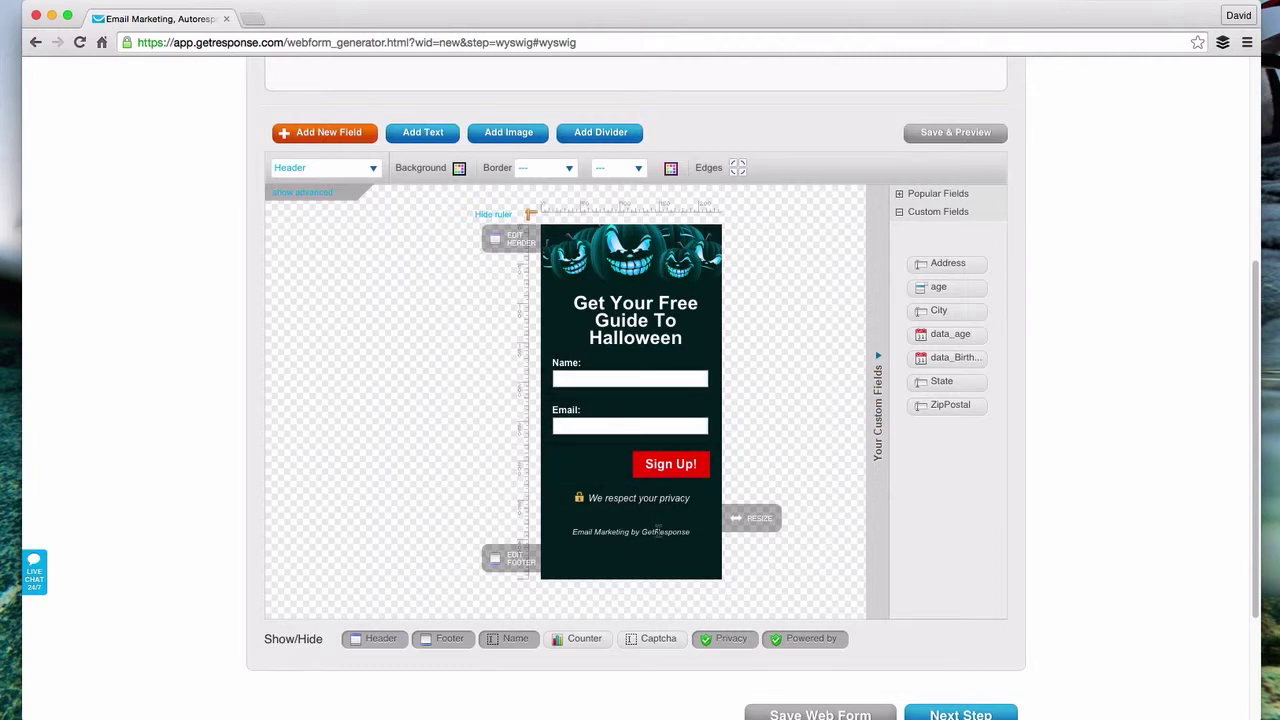
drag(738, 518, 770, 512)
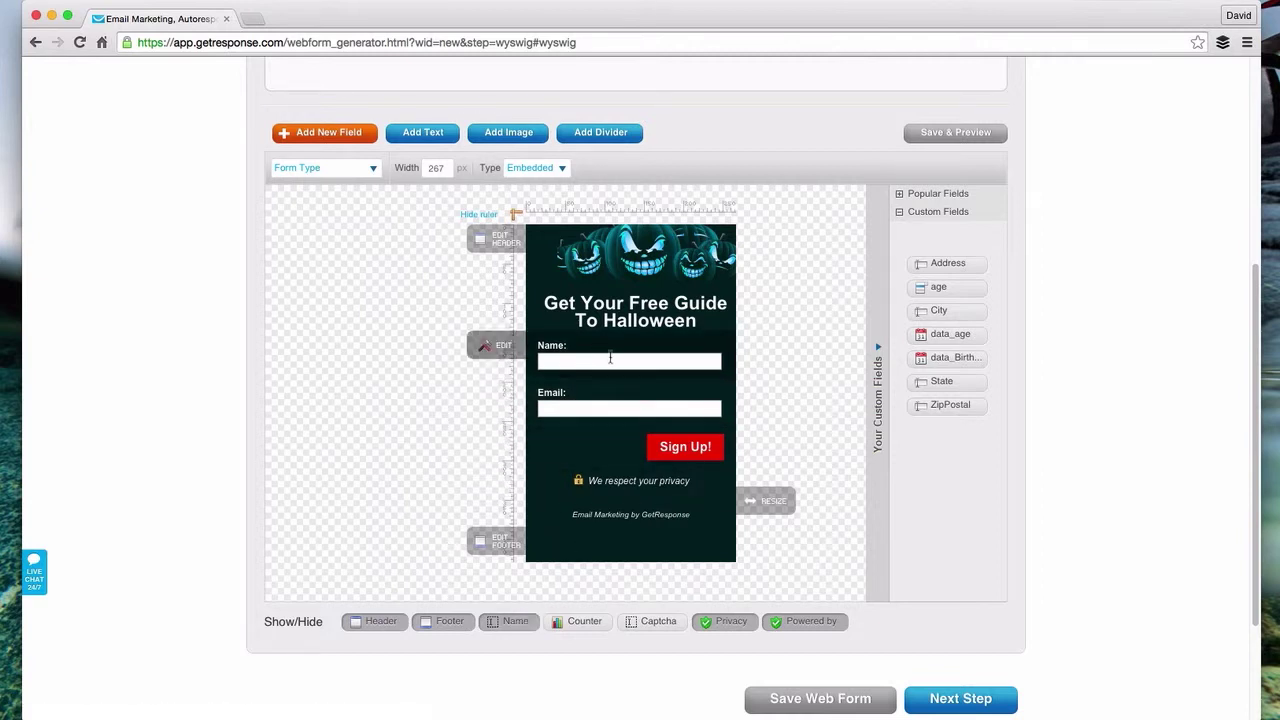
- Hide the Name field and add the ZipPostal custom field above Email
click(510, 622)
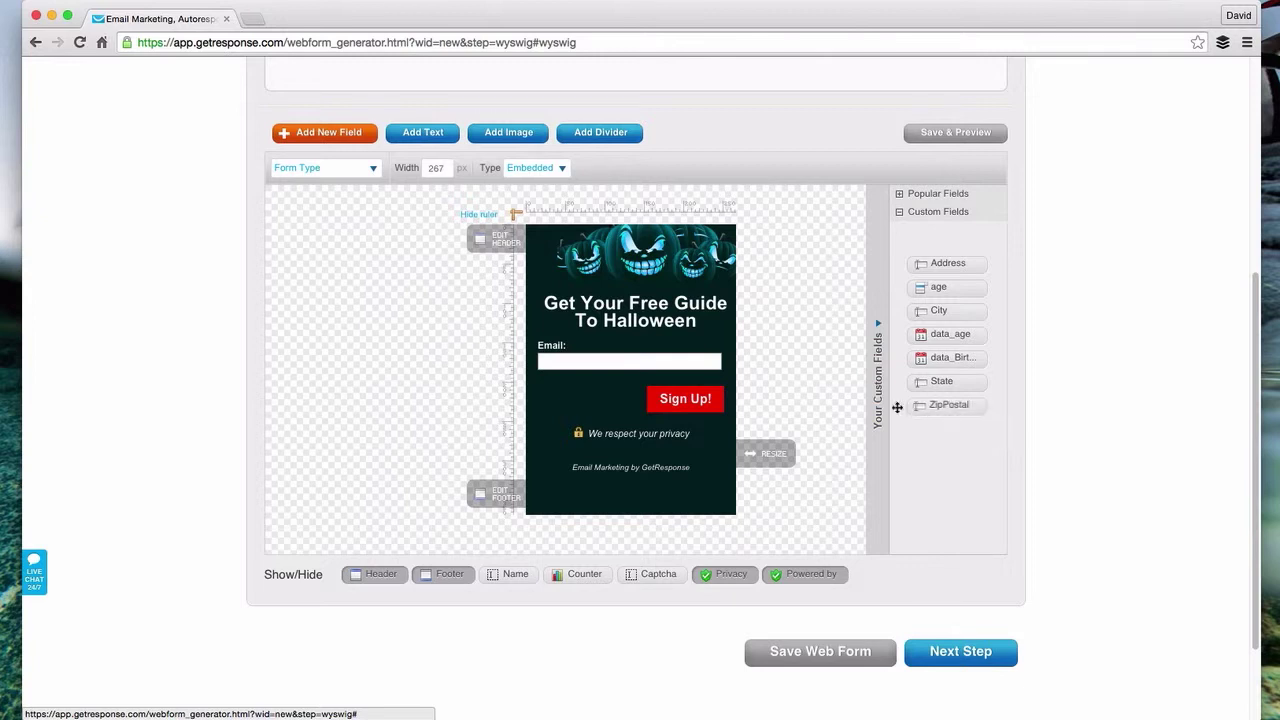
drag(955, 406, 612, 362)
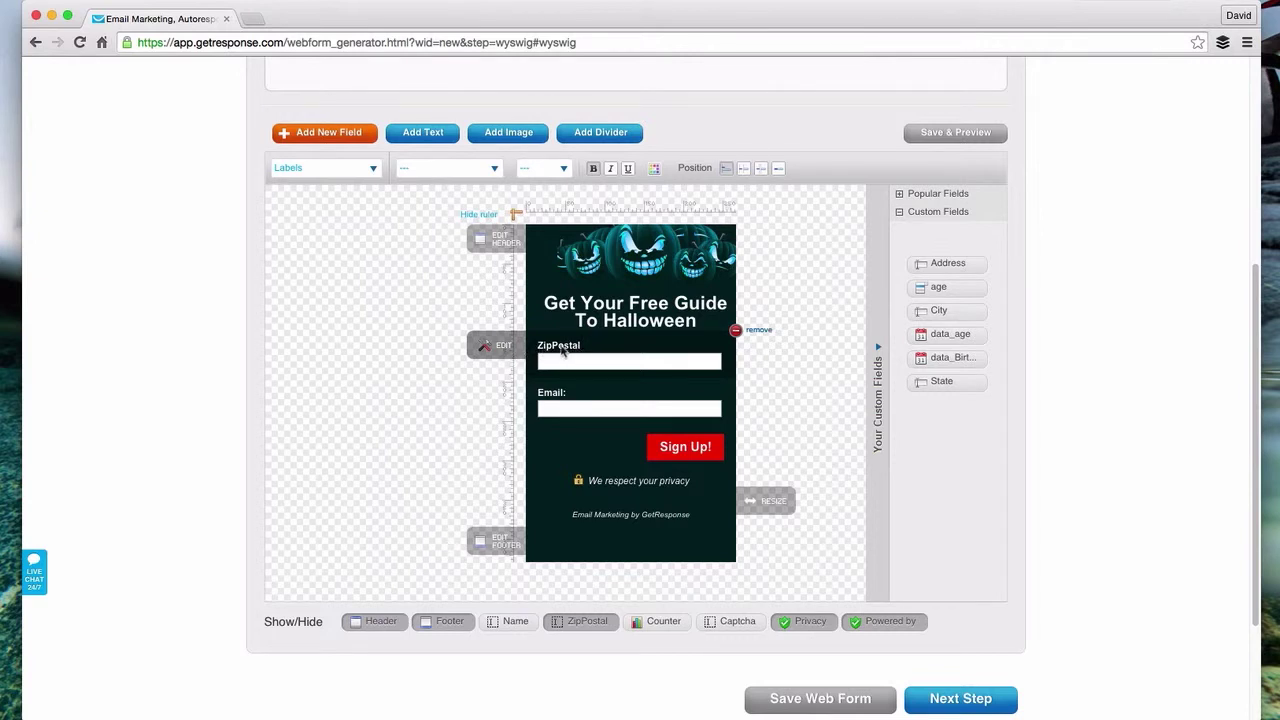
- Mark the ZipPostal field required, with a first attempt at relabelling it
click(491, 351)
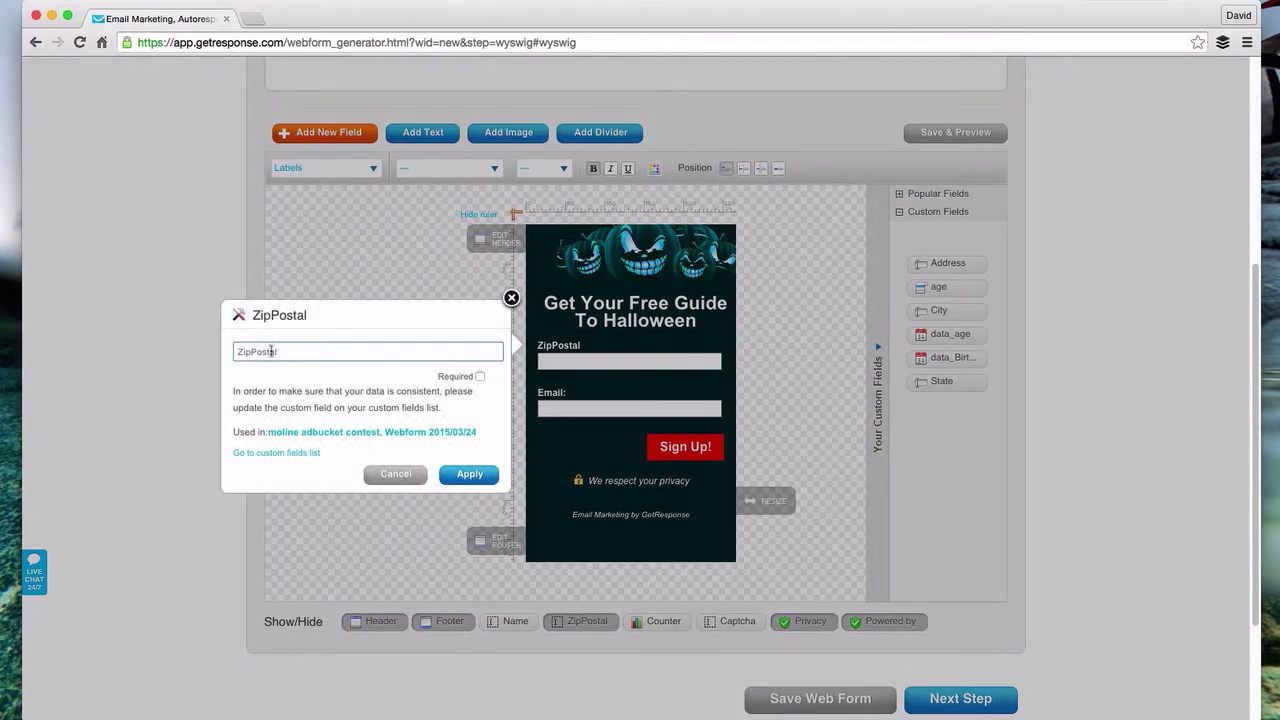
drag(251, 351, 308, 351)
text(Code:)
click(480, 378)
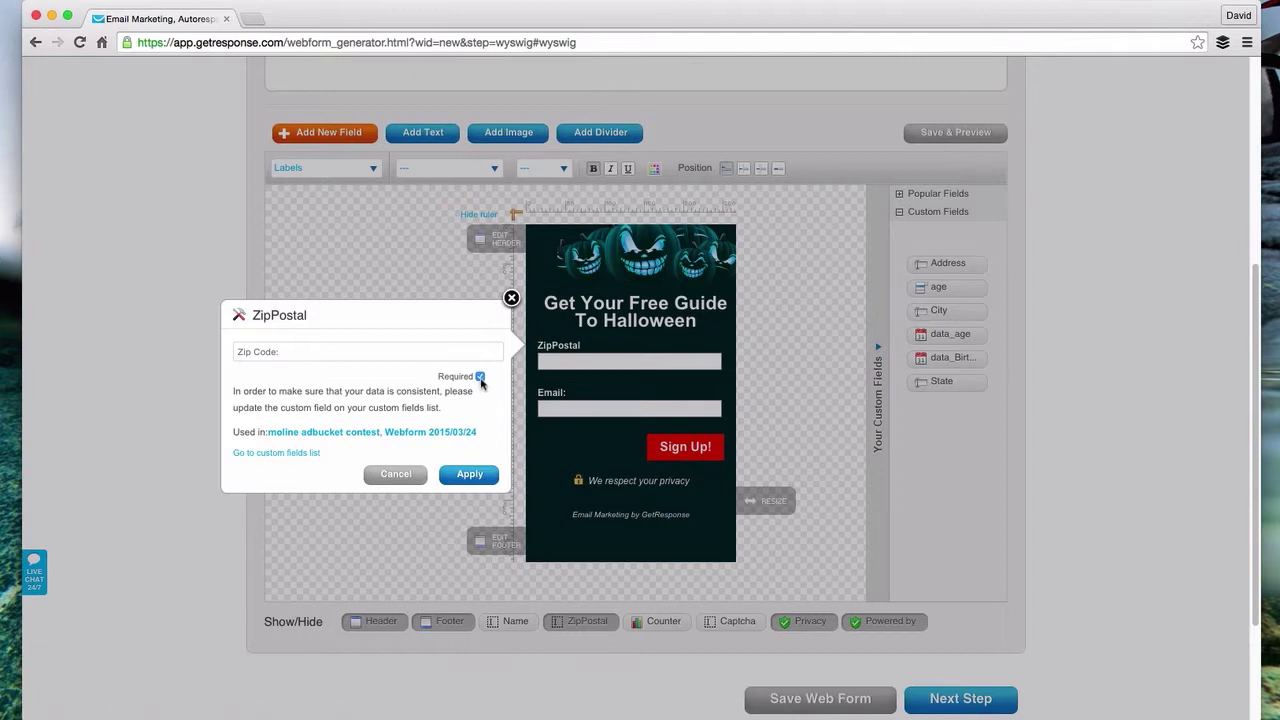
click(469, 474)
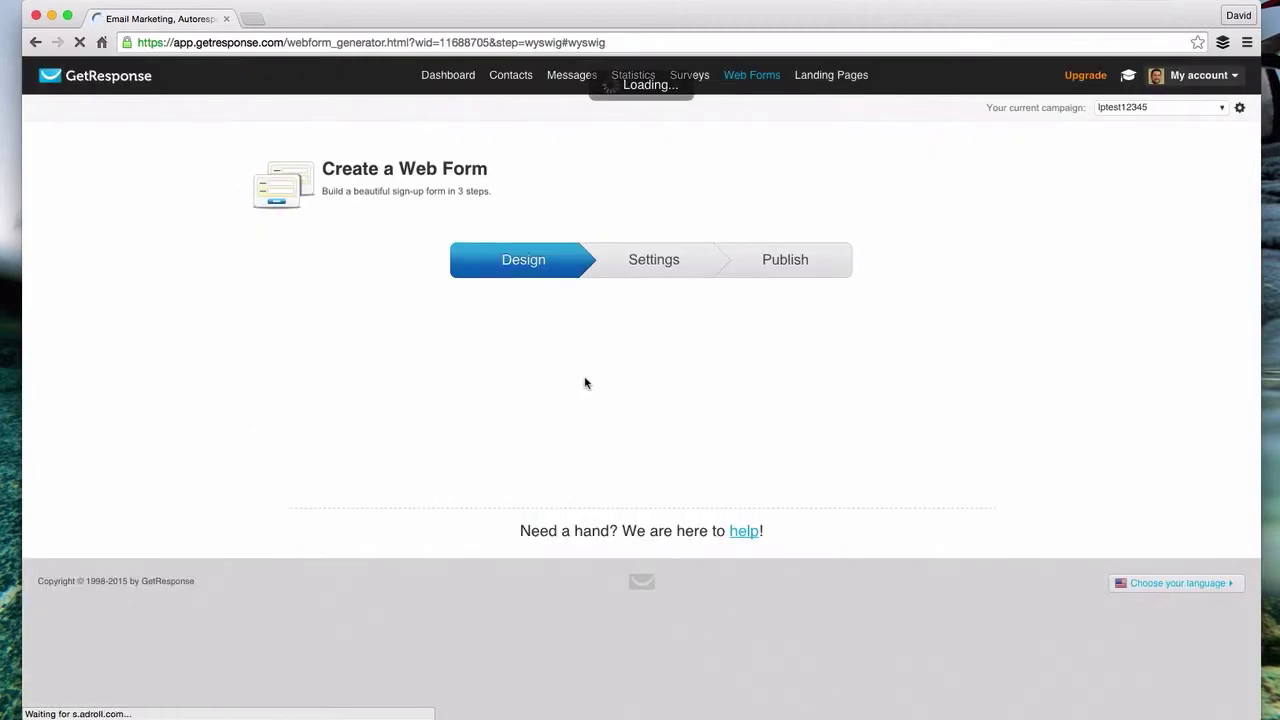
- Relabel the field 'Zip Code:' and apply the change
scroll(425, 390, down, 3)
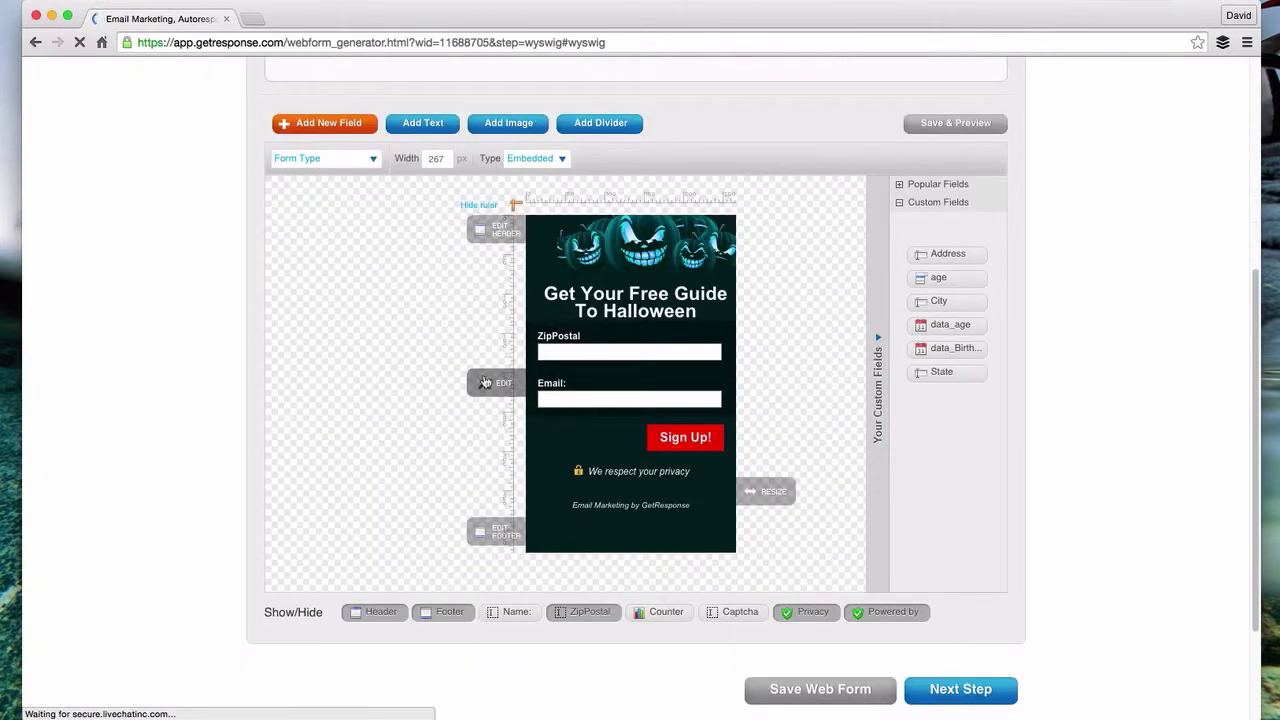
double_click(540, 343)
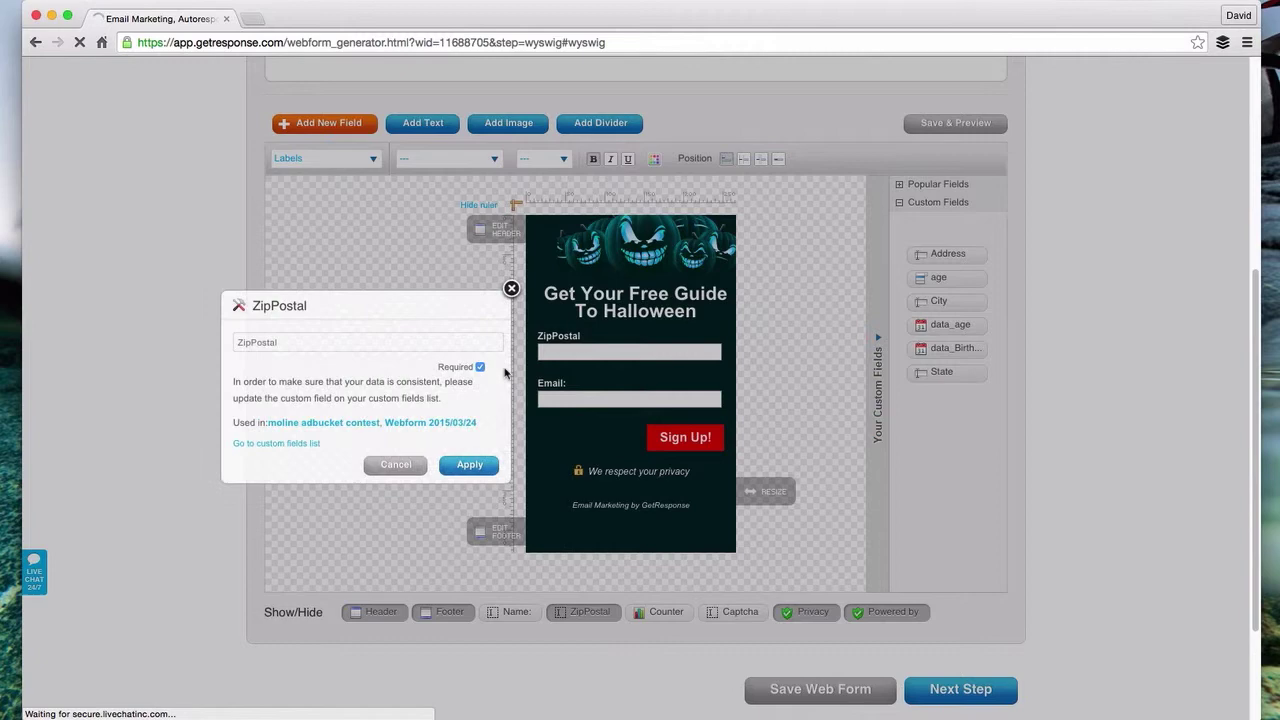
drag(251, 343, 332, 343)
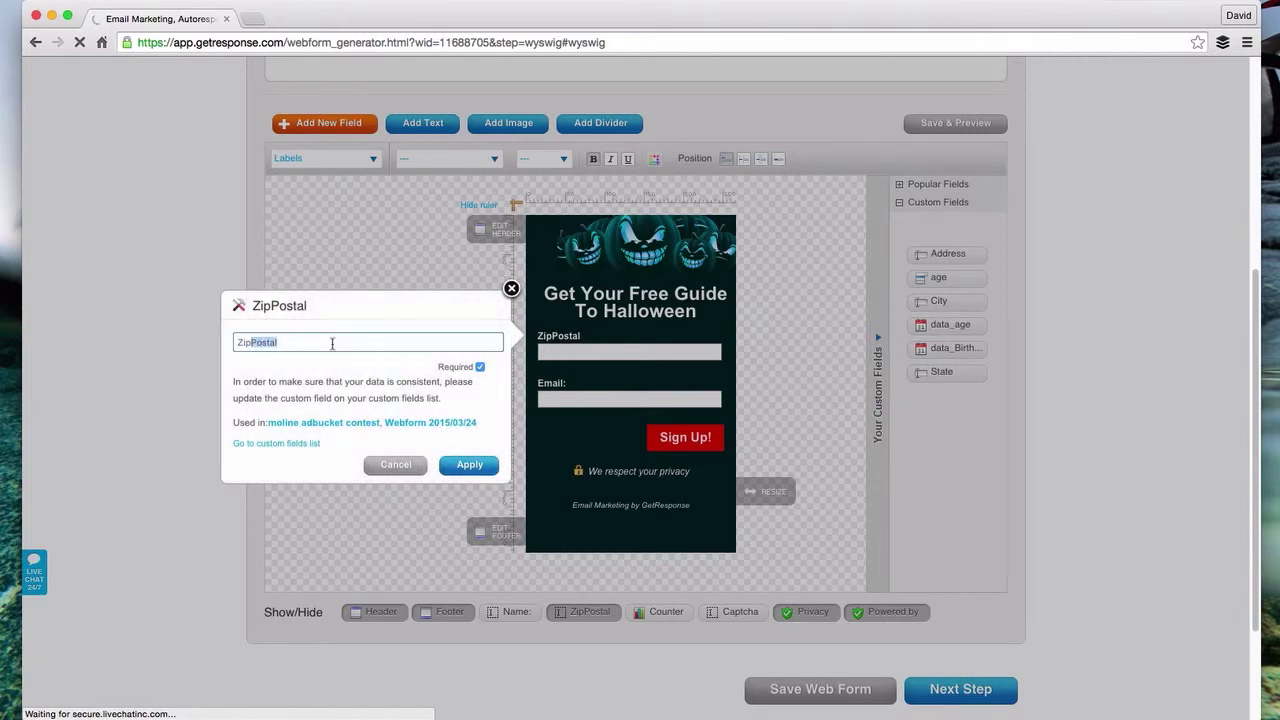
text(Code:)
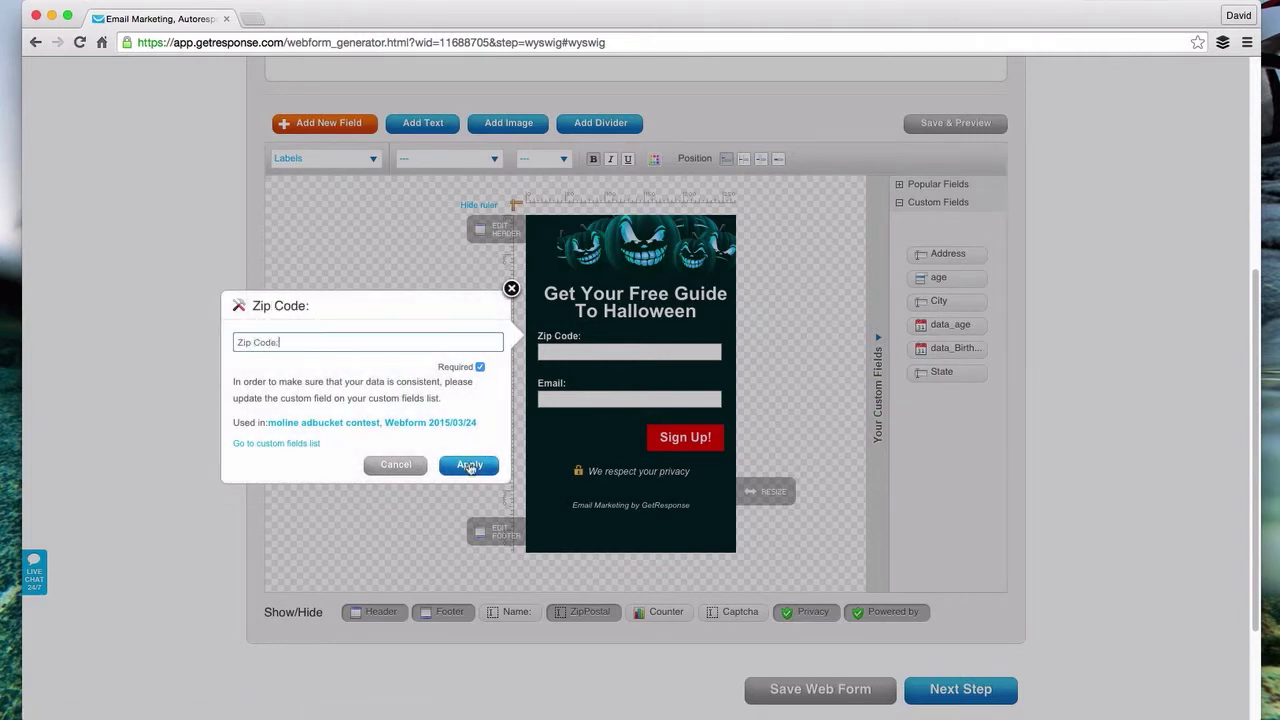
click(469, 465)
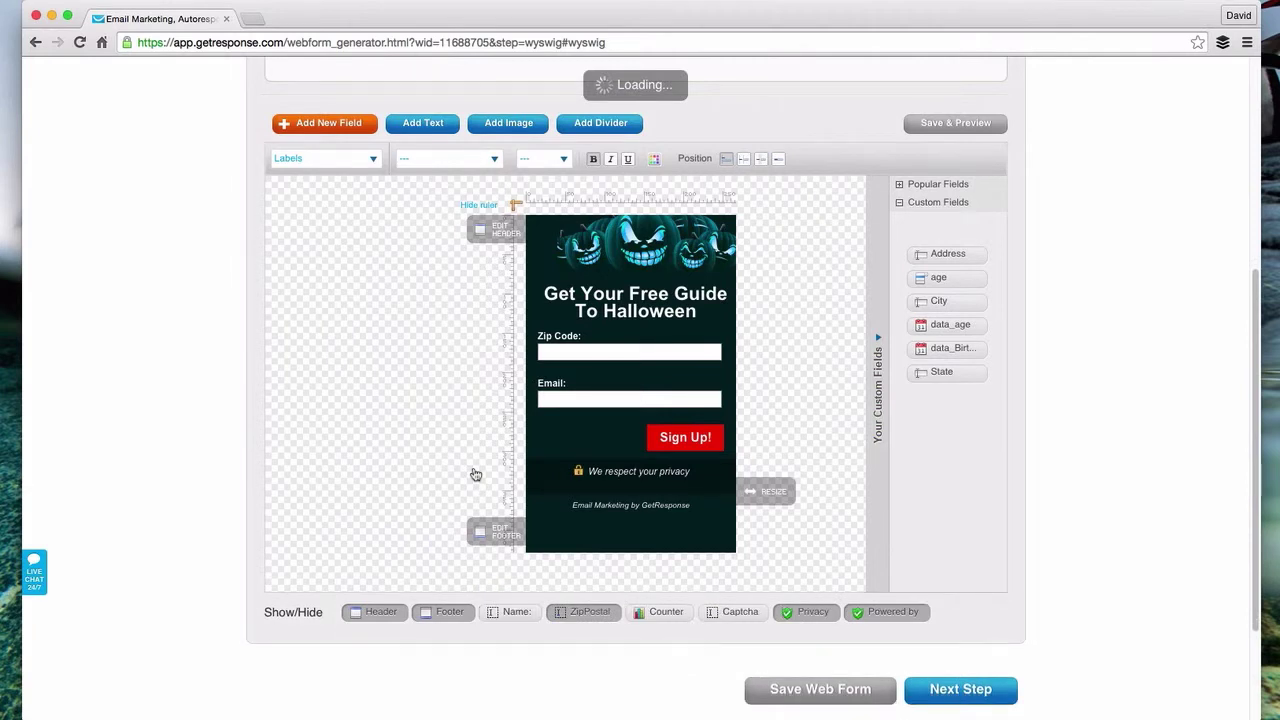
mouse_move(531, 354)
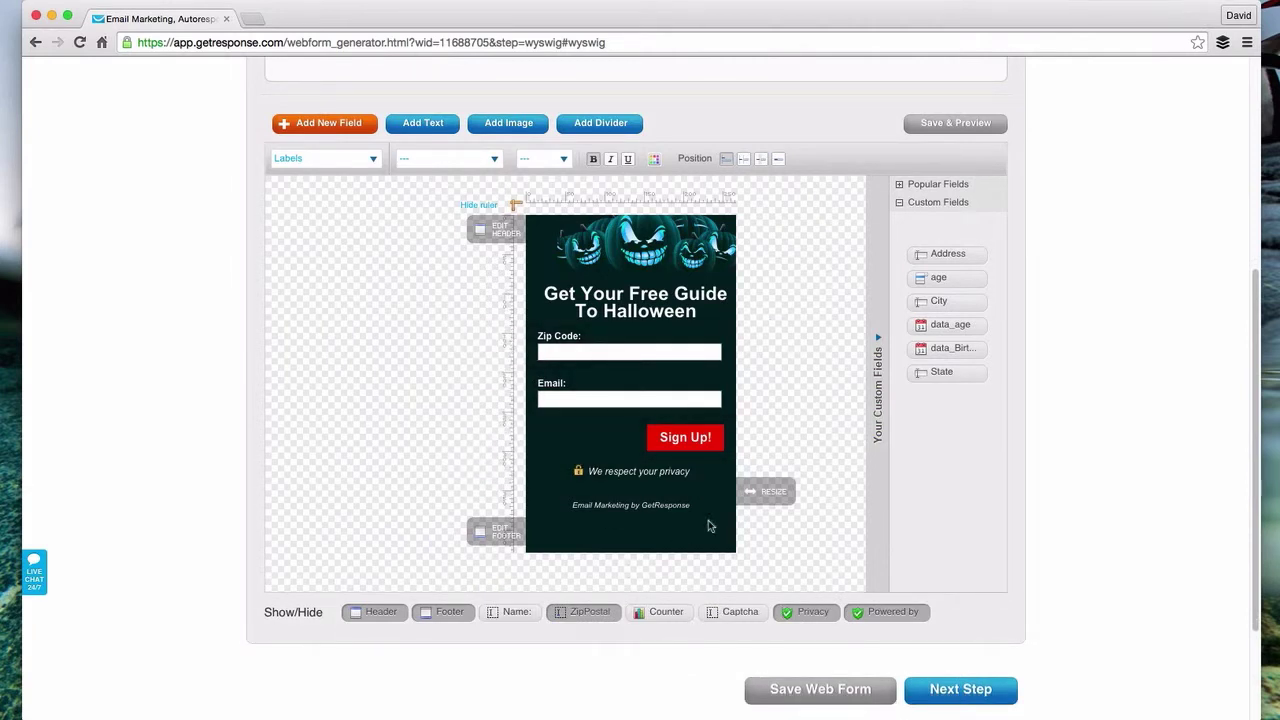
- On the Settings step, rename the web form to 'Halloween 1'
click(960, 690)
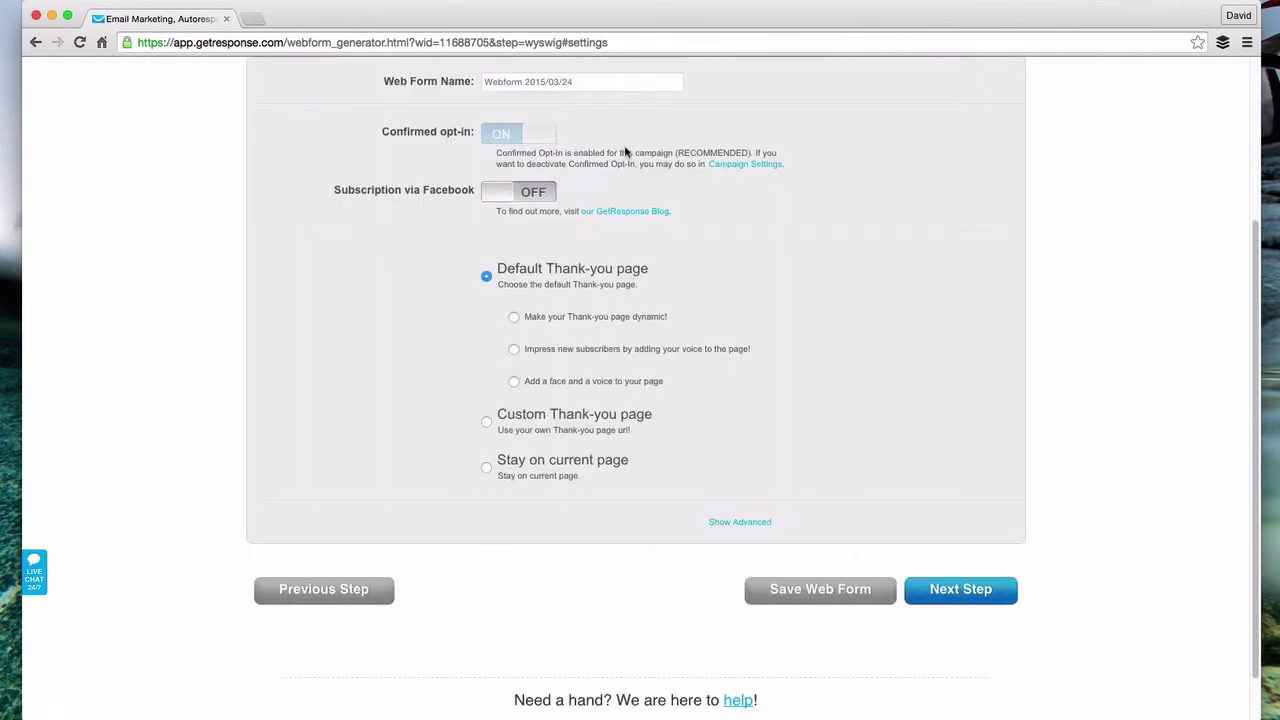
drag(576, 124, 420, 120)
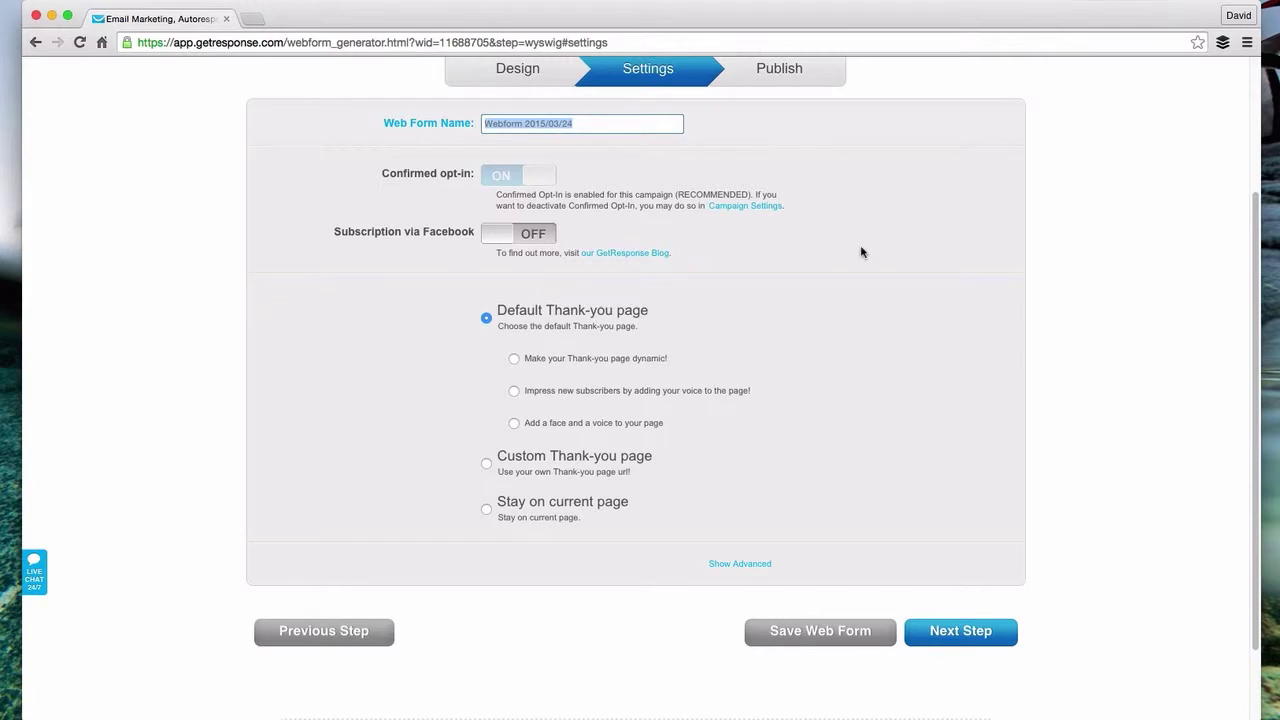
text(Halloween 1)
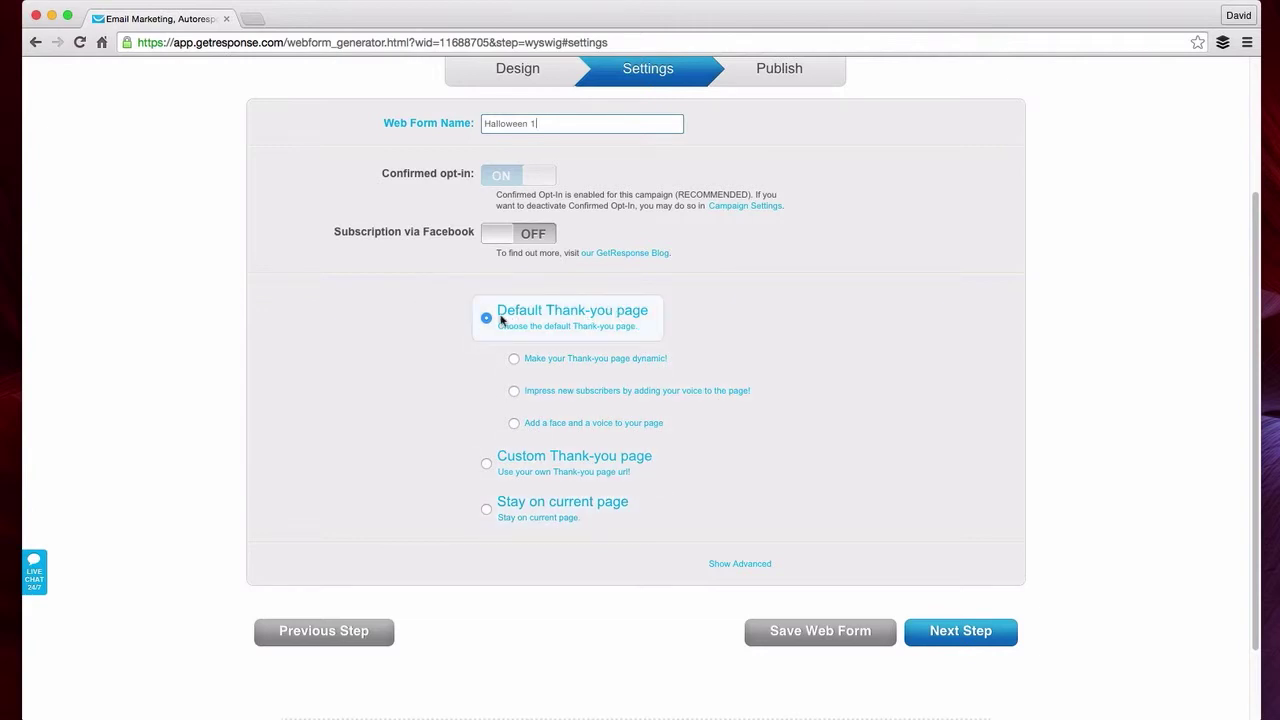
- On the Publish step, choose 'I will install my web form' to show the JavaScript embed code
click(977, 640)
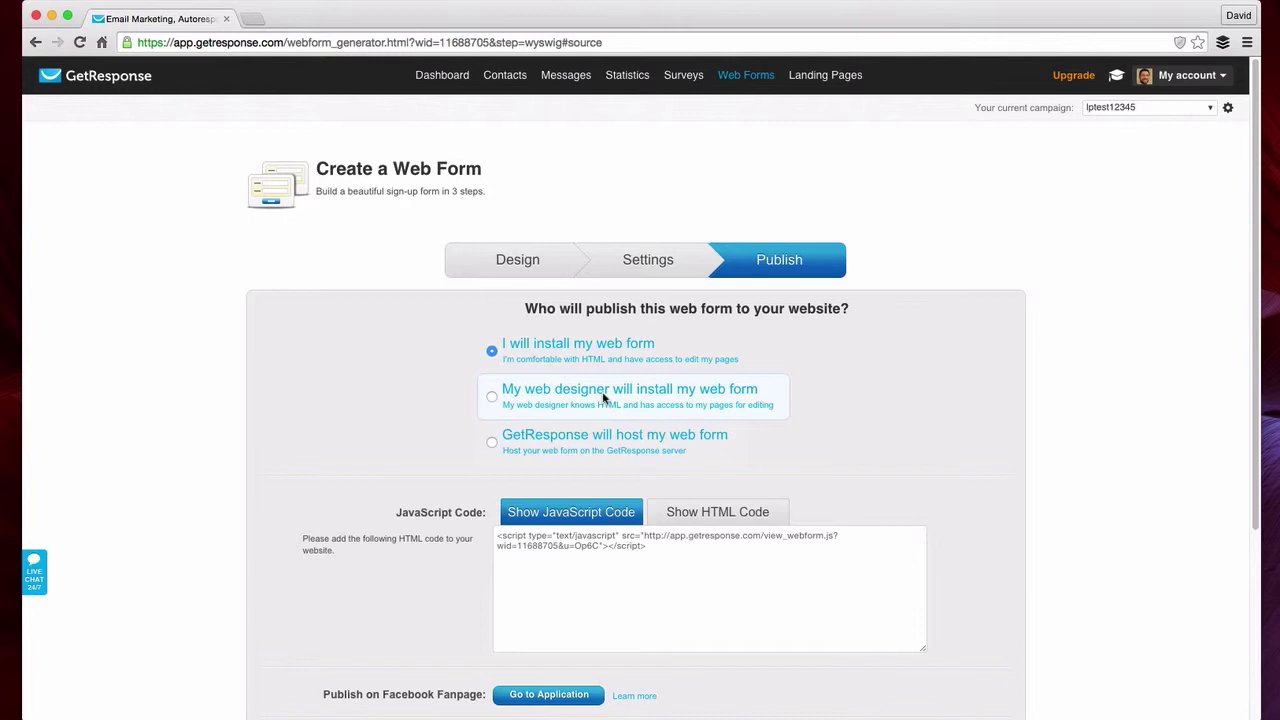
click(565, 397)
click(589, 541)
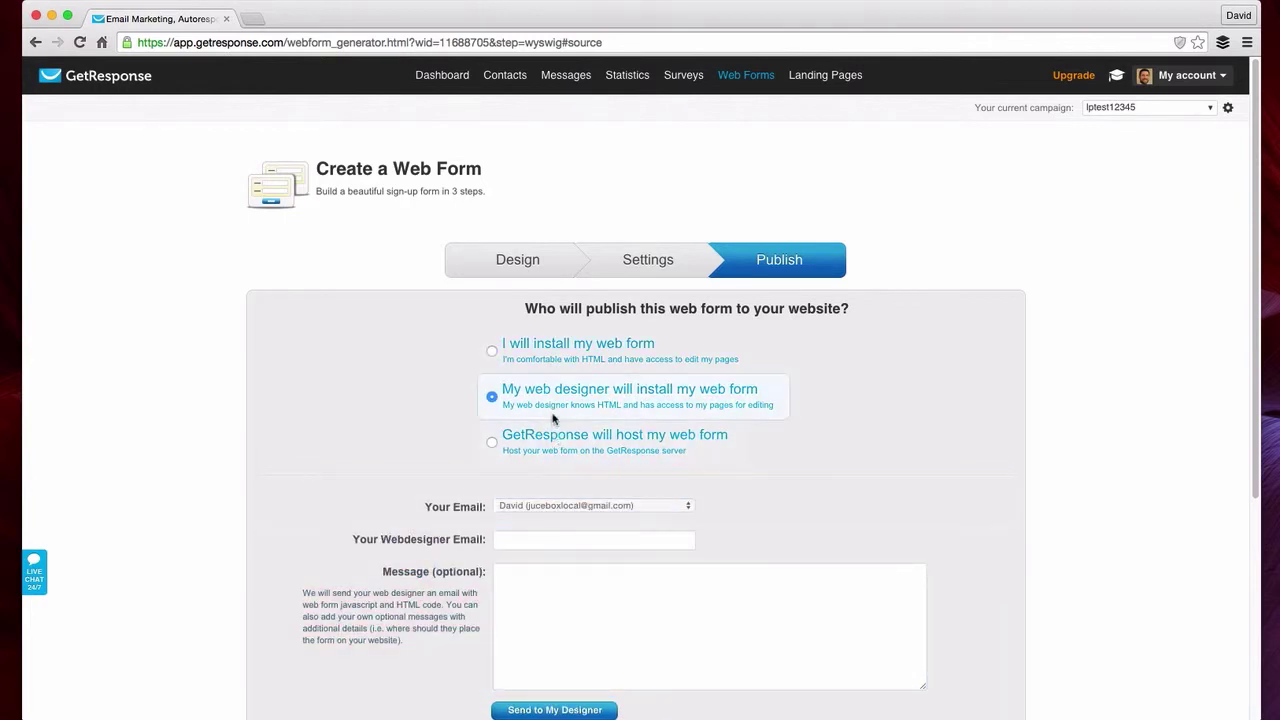
click(566, 443)
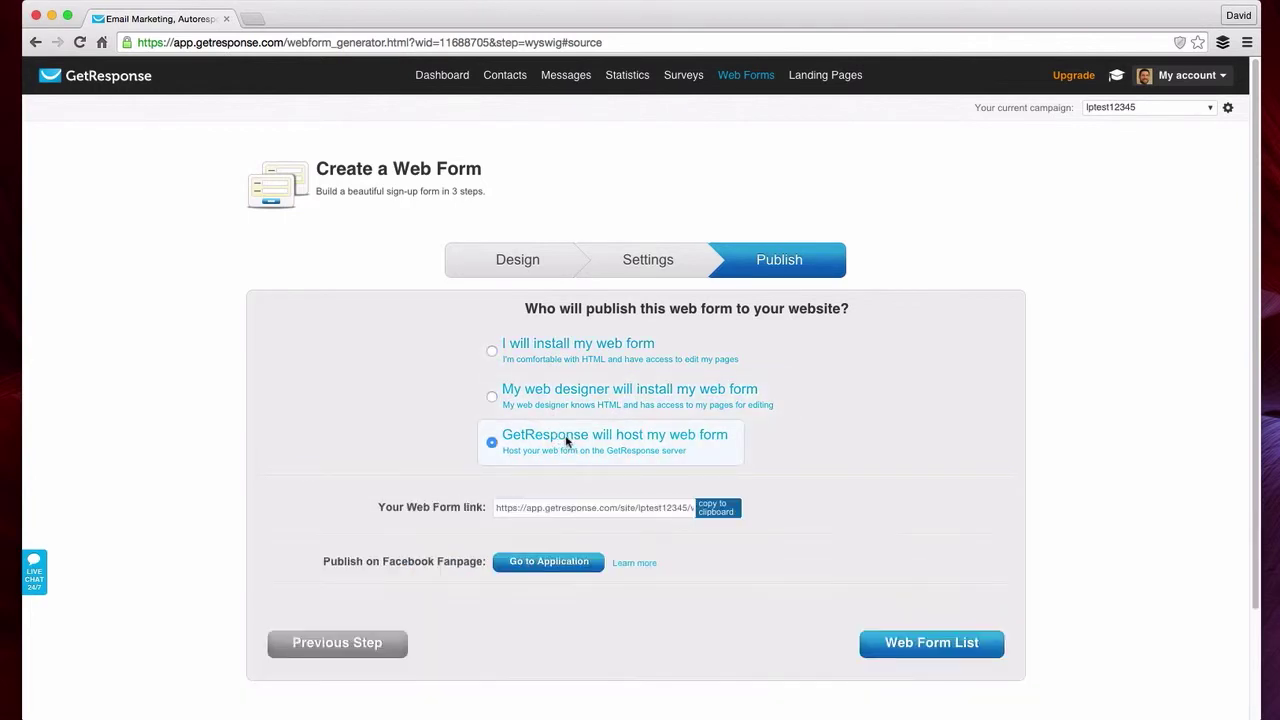
click(572, 351)
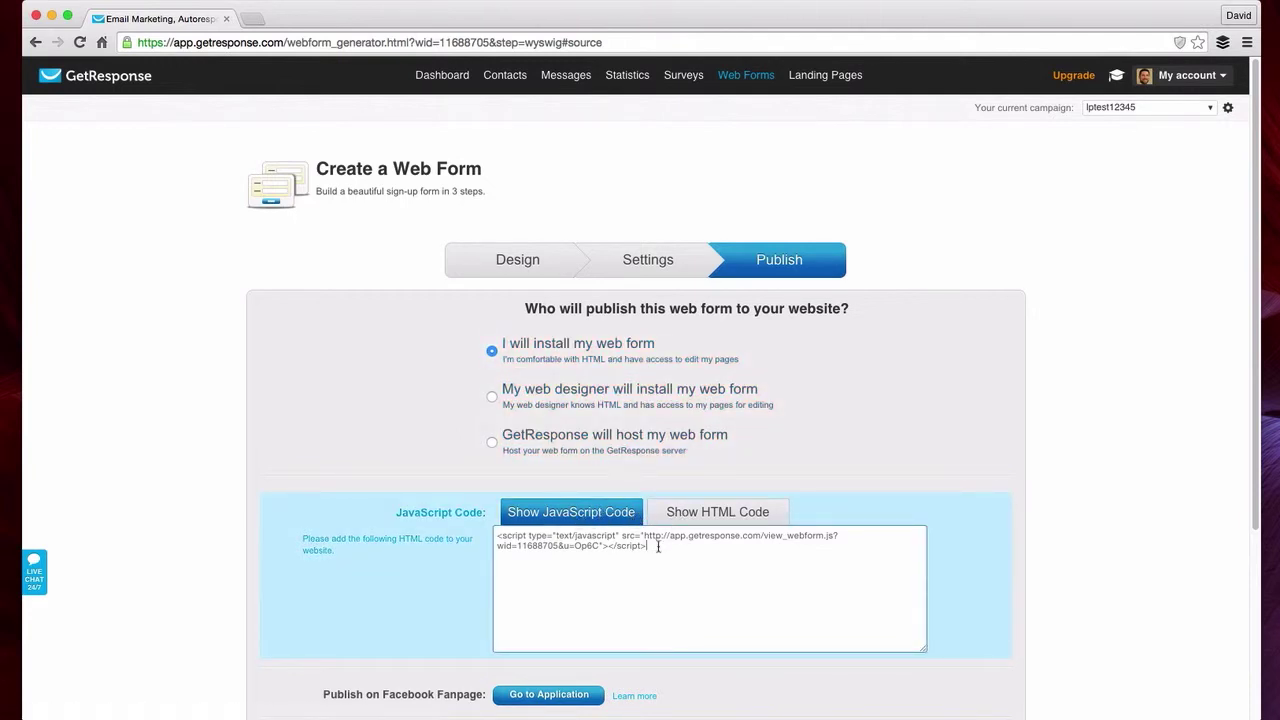
- Switch the embed box to the full HTML code with CSS, then select it and clear the selection
click(706, 514)
click(628, 548)
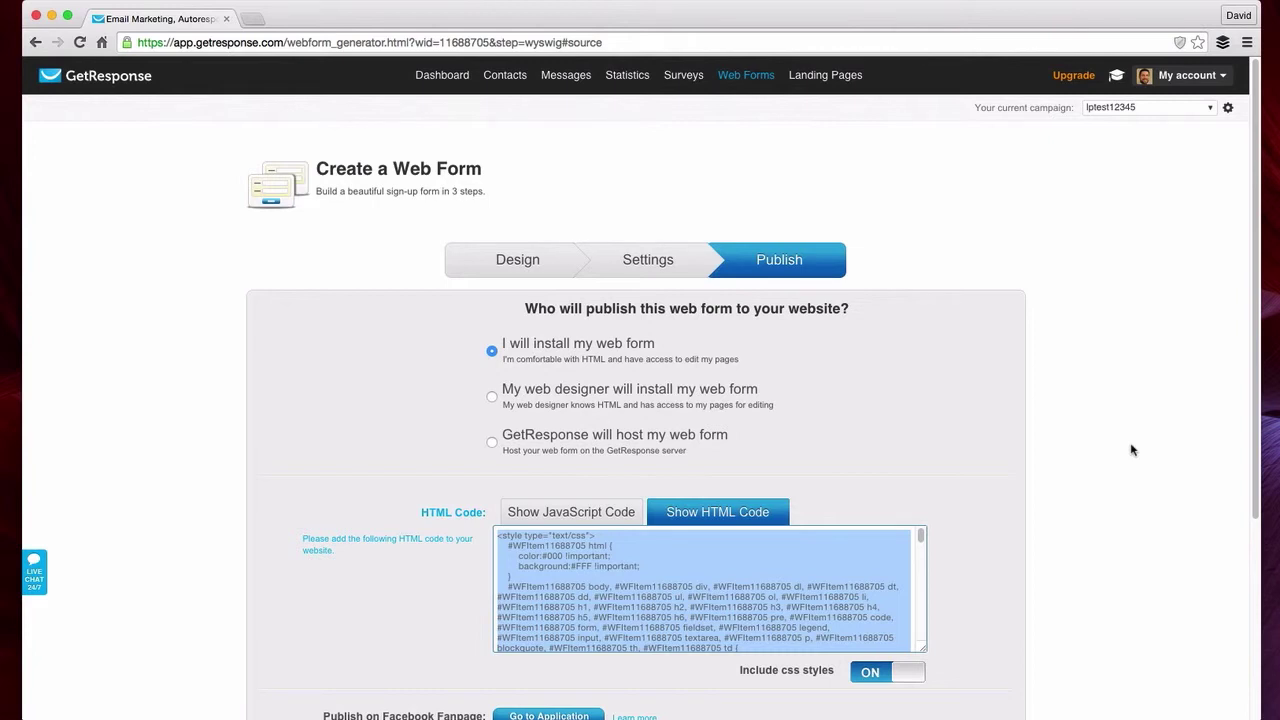
click(1165, 353)
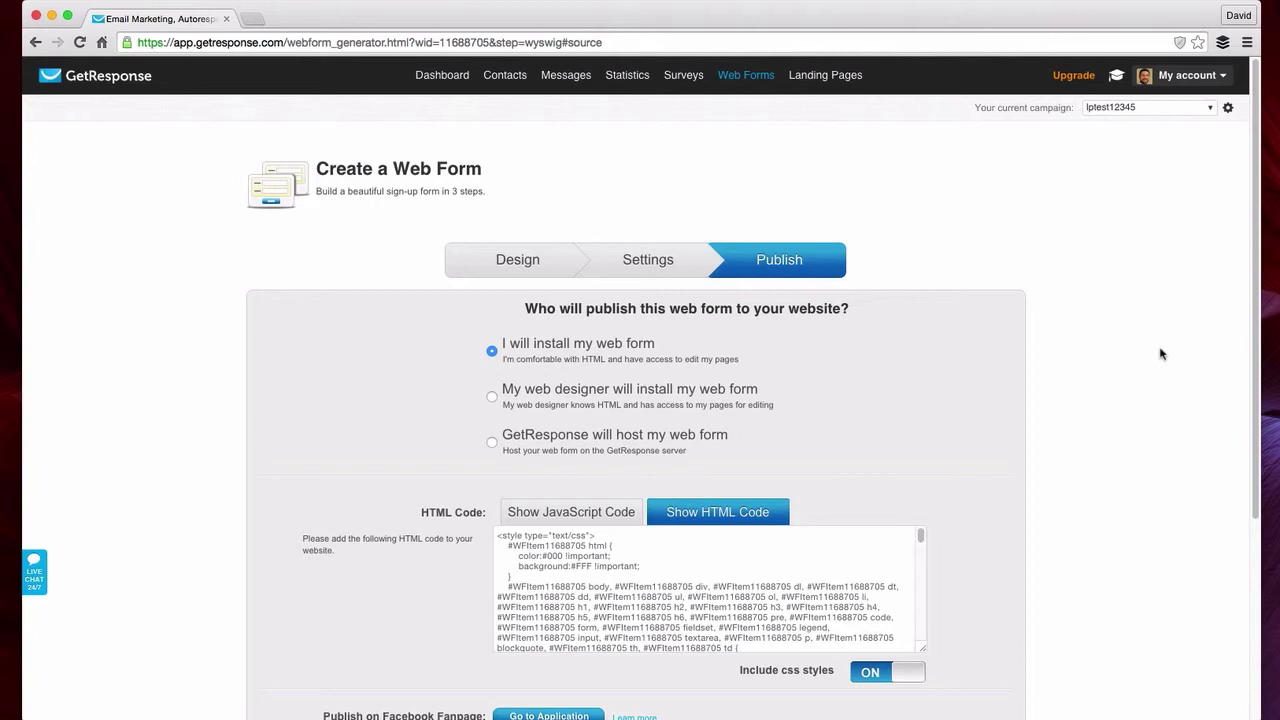